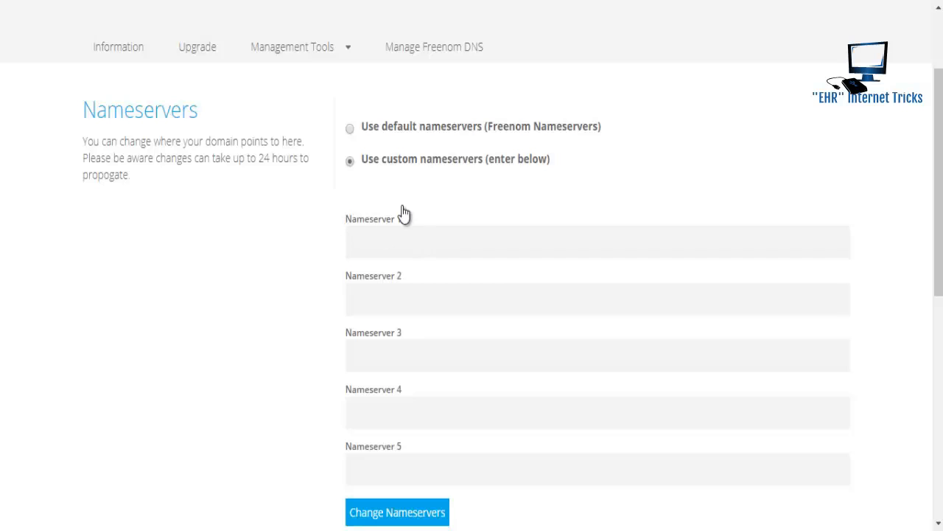
# - Copy ns1.byet.org from the hosting site's nameserver list
pyautogui.hotkey('ctrl', 'Tab')
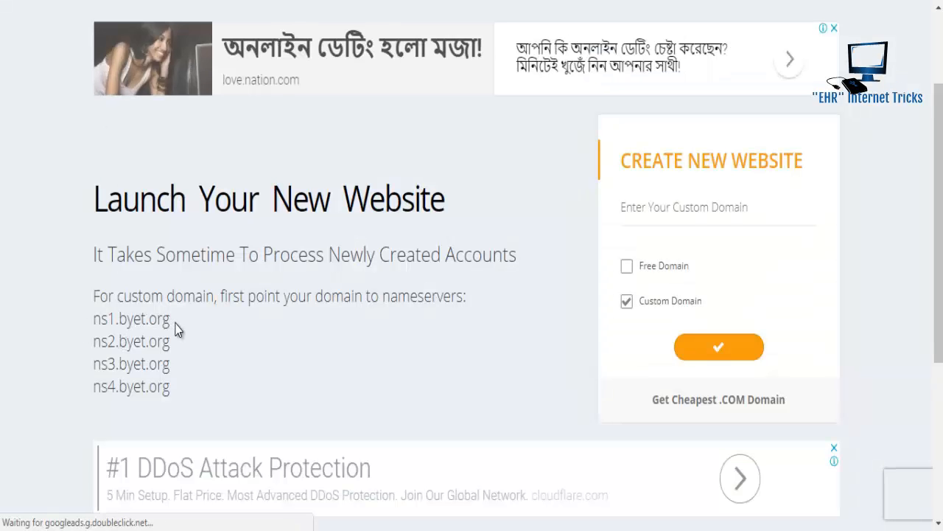
pyautogui.moveTo(173, 325); pyautogui.dragTo(93, 318)
pyautogui.hotkey('ctrl', 'c')
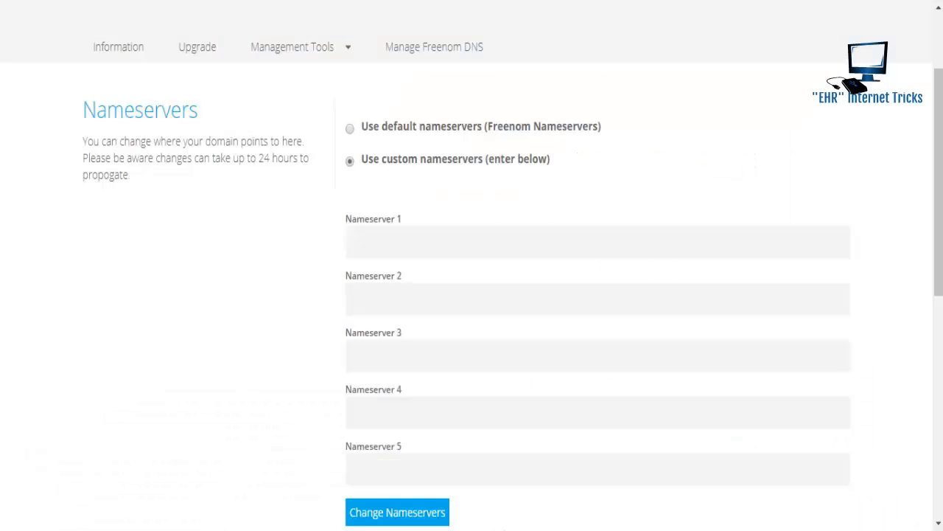
# - Set Nameservers 1–4 to ns1–ns4.byet.org, save them, and copy the domain amadergolpo.ml
pyautogui.click(426, 242)
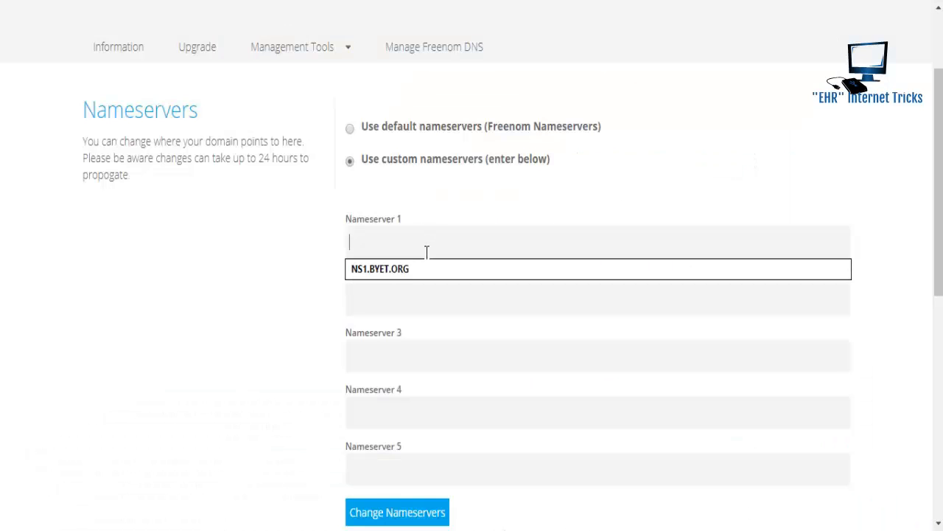
pyautogui.hotkey('ctrl', 'v')
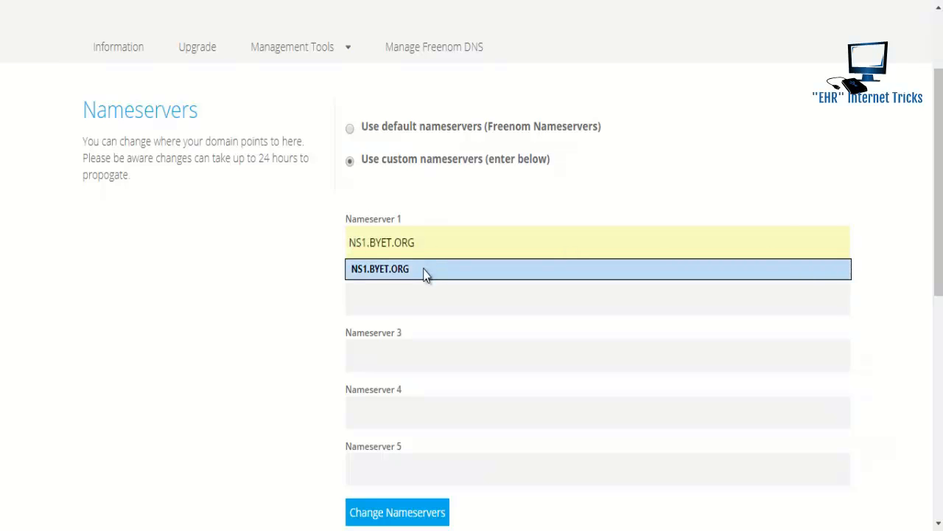
pyautogui.click(423, 270)
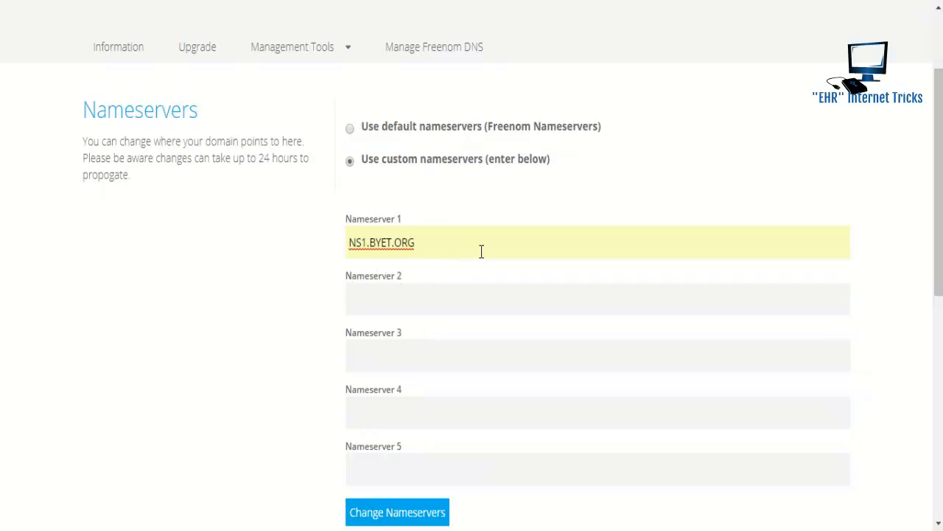
pyautogui.click(446, 295)
pyautogui.click(440, 329)
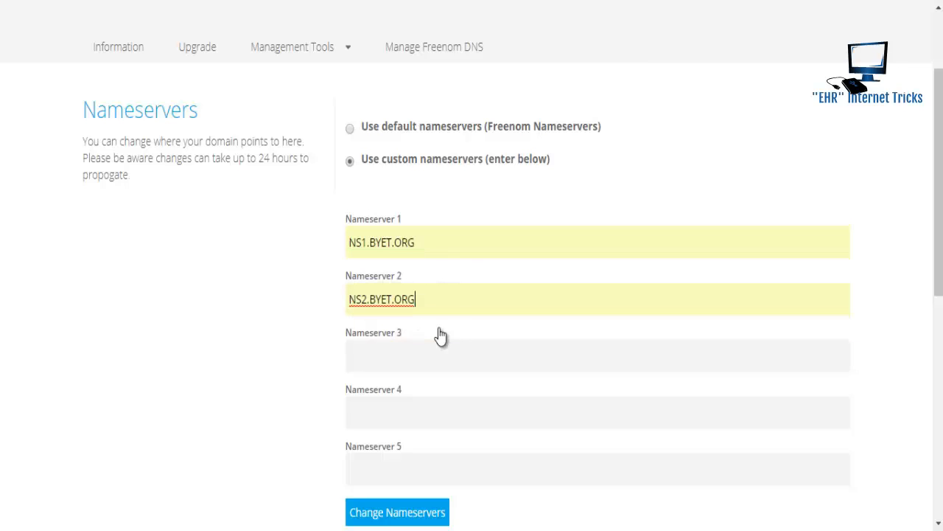
pyautogui.click(431, 361)
pyautogui.click(426, 383)
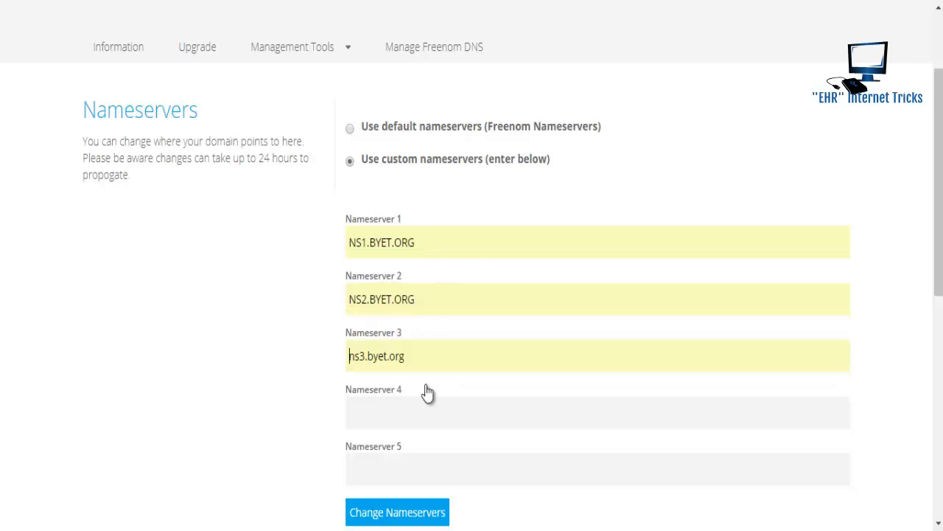
pyautogui.click(424, 407)
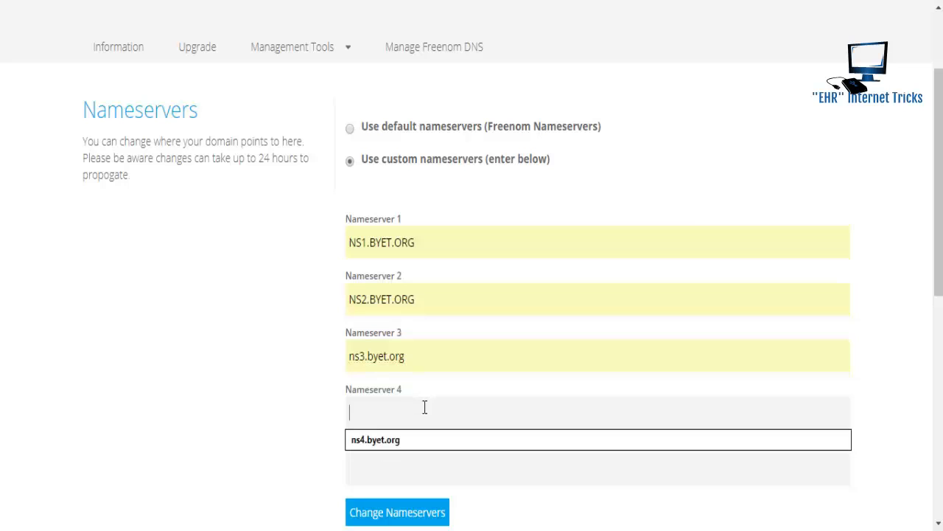
pyautogui.click(422, 445)
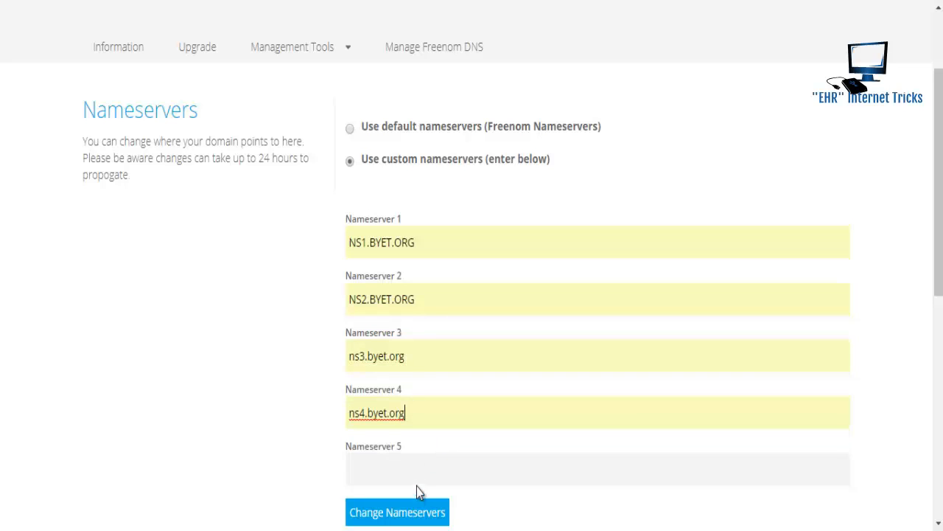
pyautogui.click(417, 510)
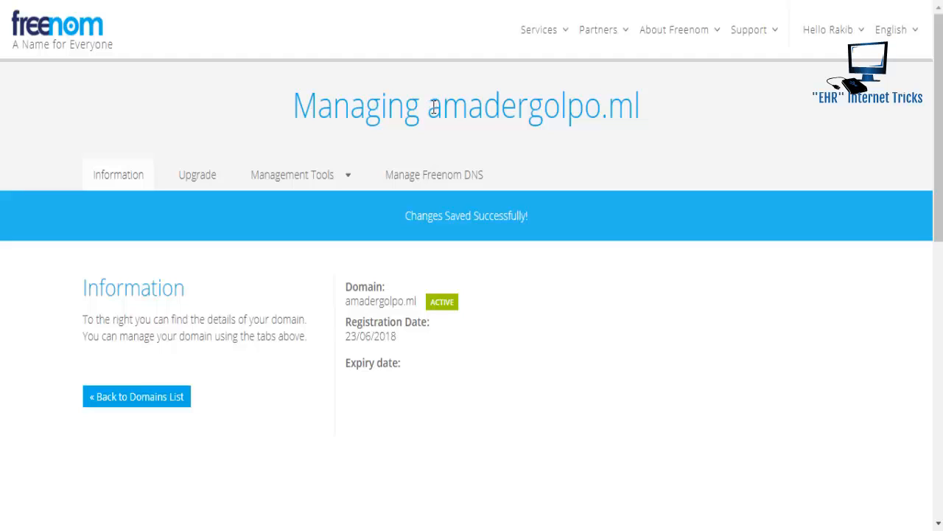
pyautogui.moveTo(435, 107); pyautogui.dragTo(640, 106)
pyautogui.hotkey('ctrl', 'c')
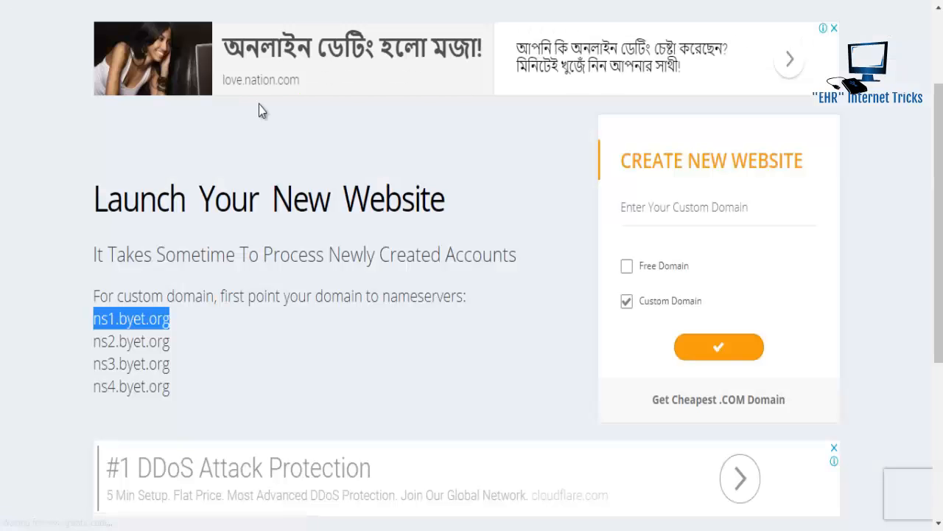
# - Paste amadergolpo.ml as the custom domain and submit it once it shows available
pyautogui.click(649, 210)
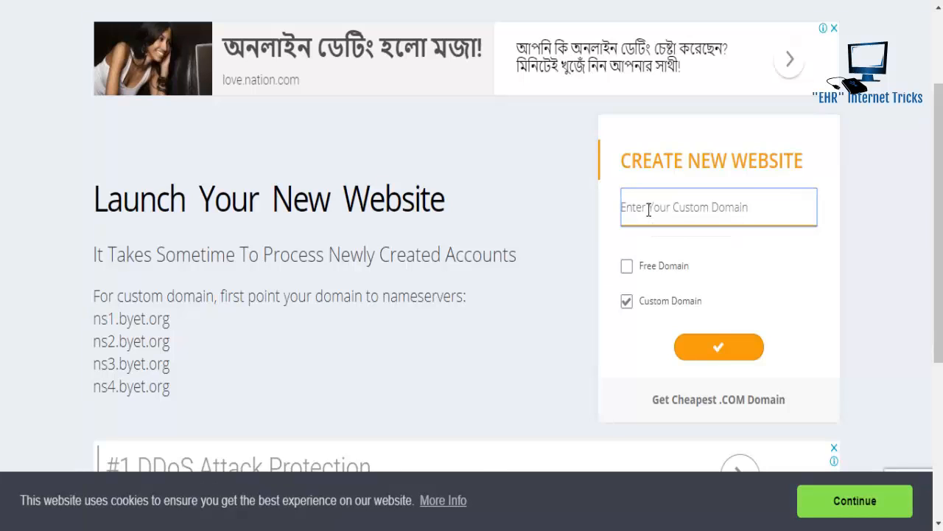
pyautogui.hotkey('ctrl', 'v')
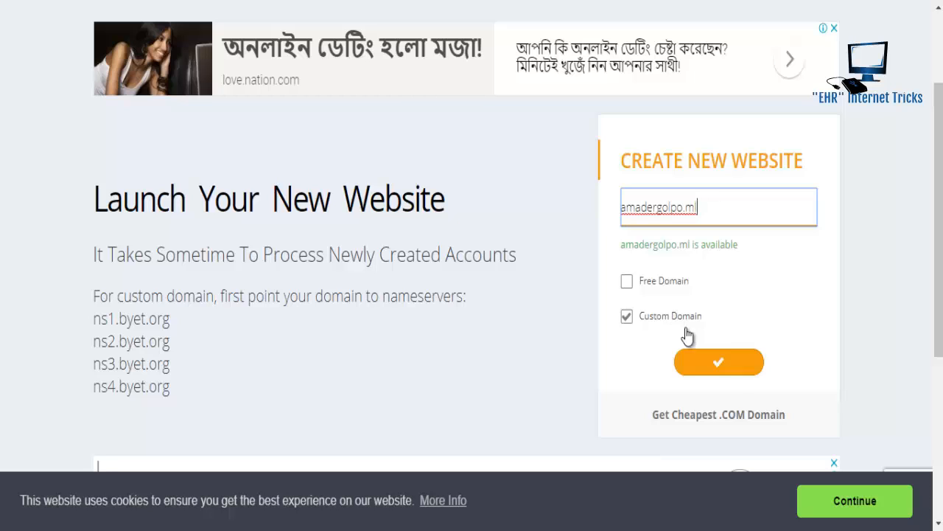
pyautogui.click(723, 369)
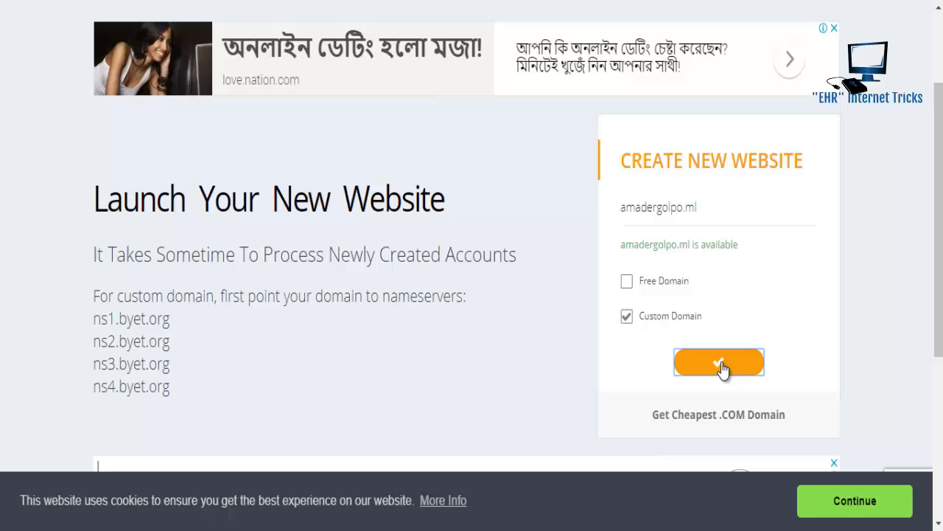
pyautogui.scroll(-1, 909, 305)
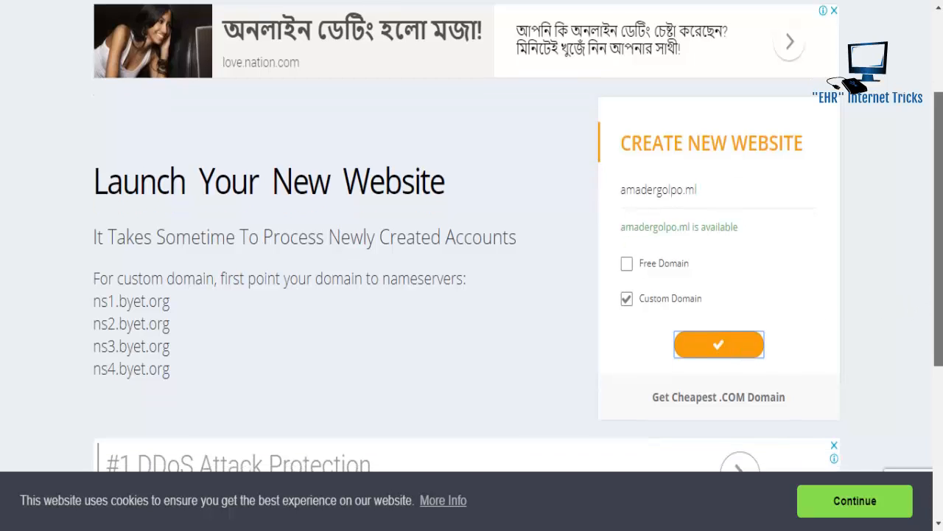
pyautogui.scroll(-1, 885, 303)
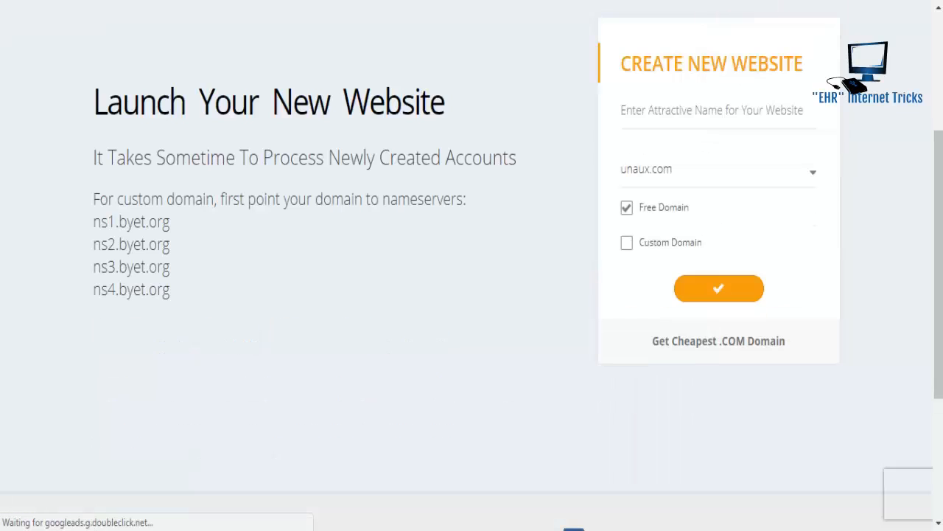
# - Re-select Custom Domain, paste amadergolpo.ml again, and resubmit it
pyautogui.click(680, 243)
pyautogui.click(689, 111)
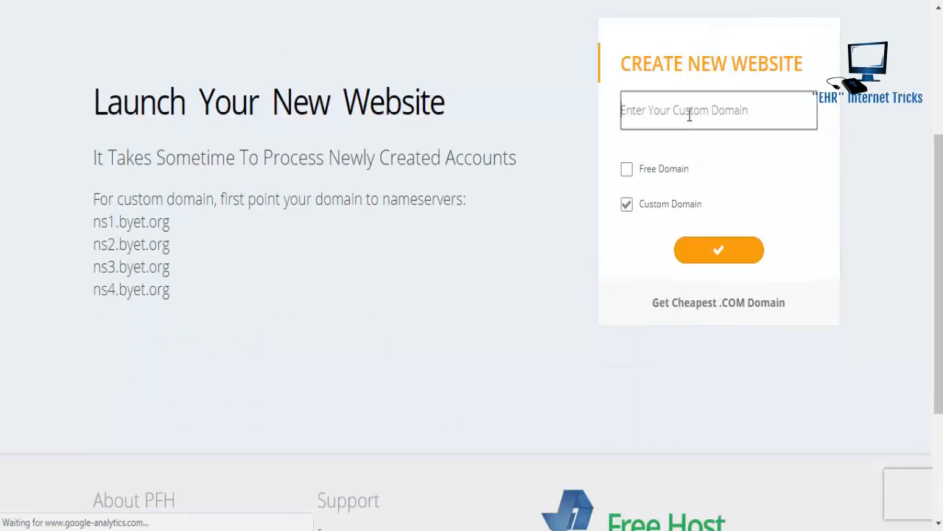
pyautogui.hotkey('ctrl', 'v')
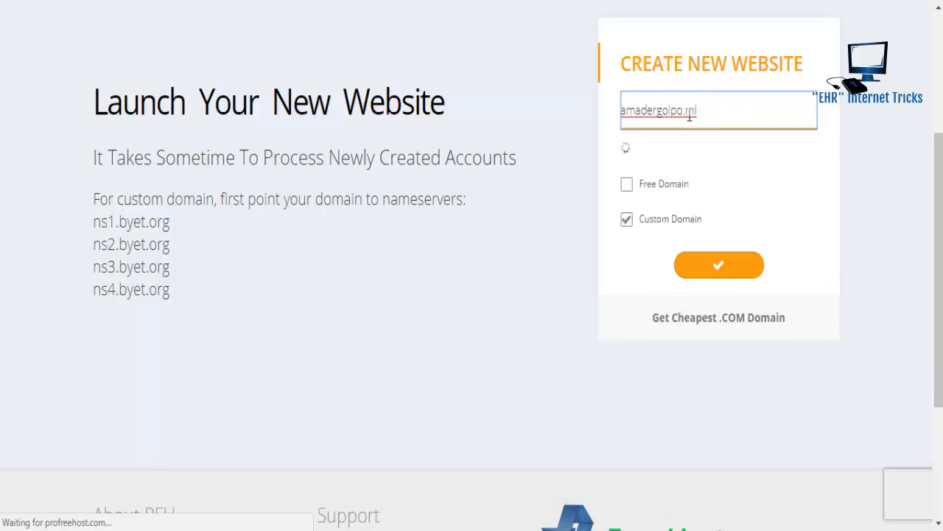
pyautogui.click(687, 265)
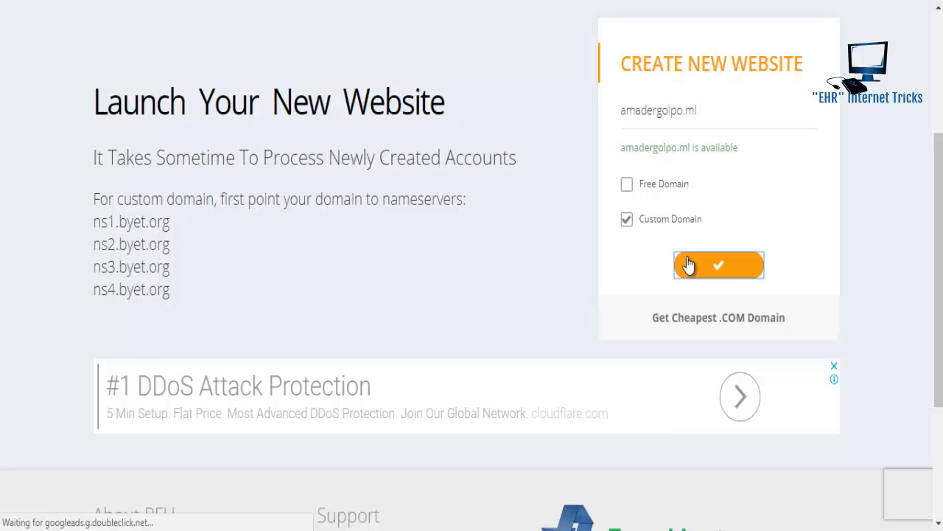
# - Dismiss the cookie banner with Continue so the whole form is visible
pyautogui.scroll(1, 939, 265)
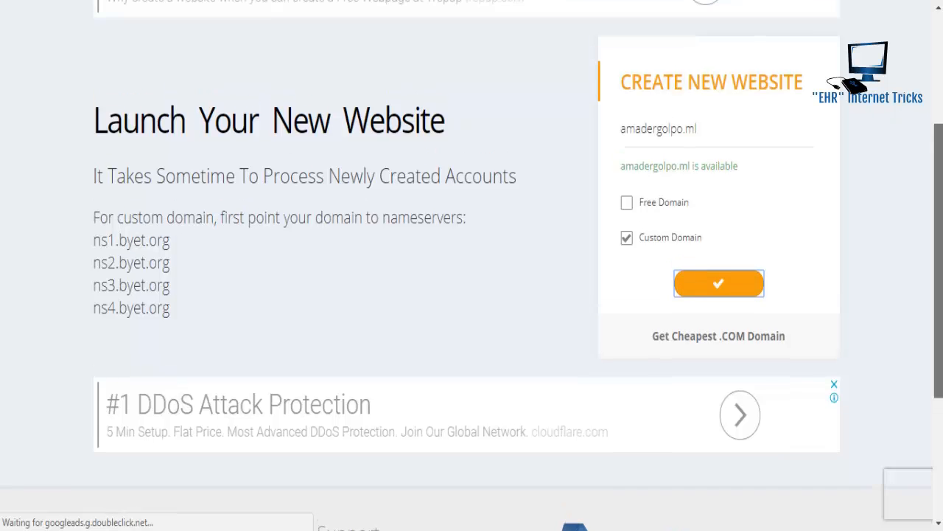
pyautogui.scroll(2, 472, 265)
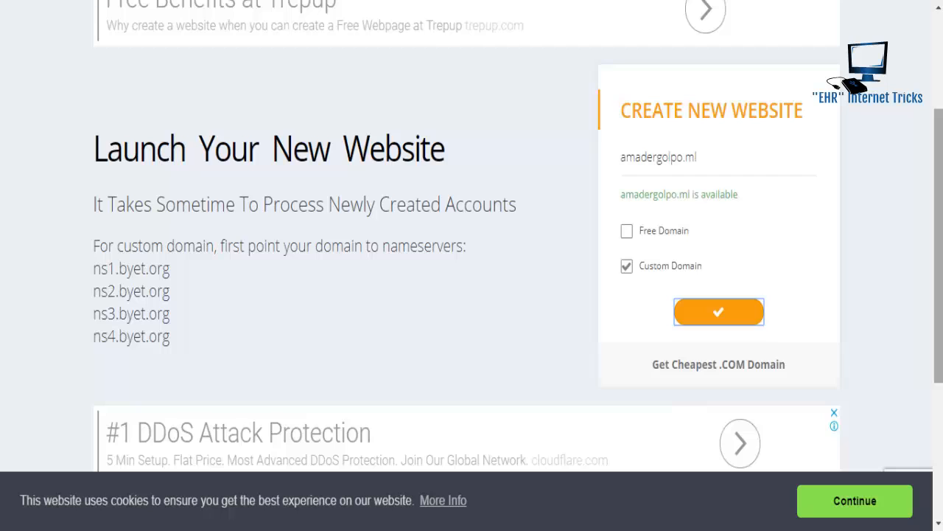
pyautogui.click(839, 505)
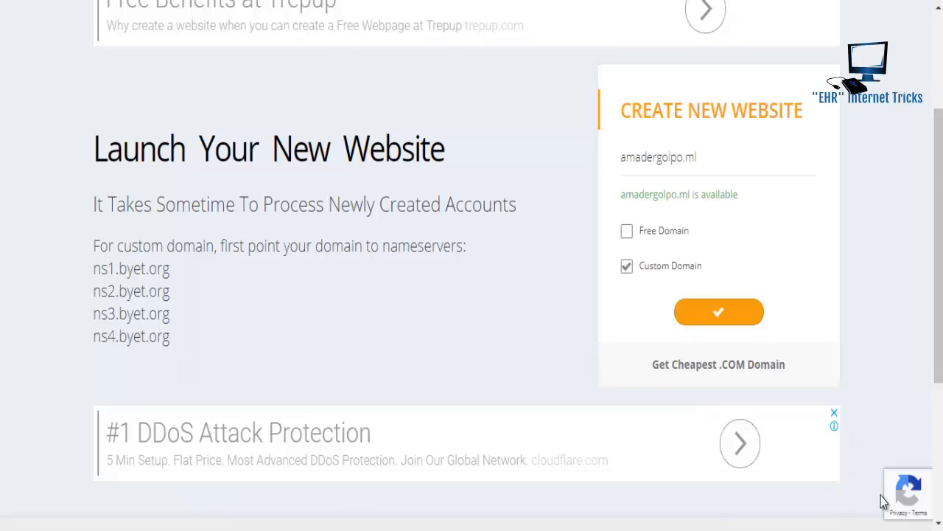
pyautogui.moveTo(912, 488)
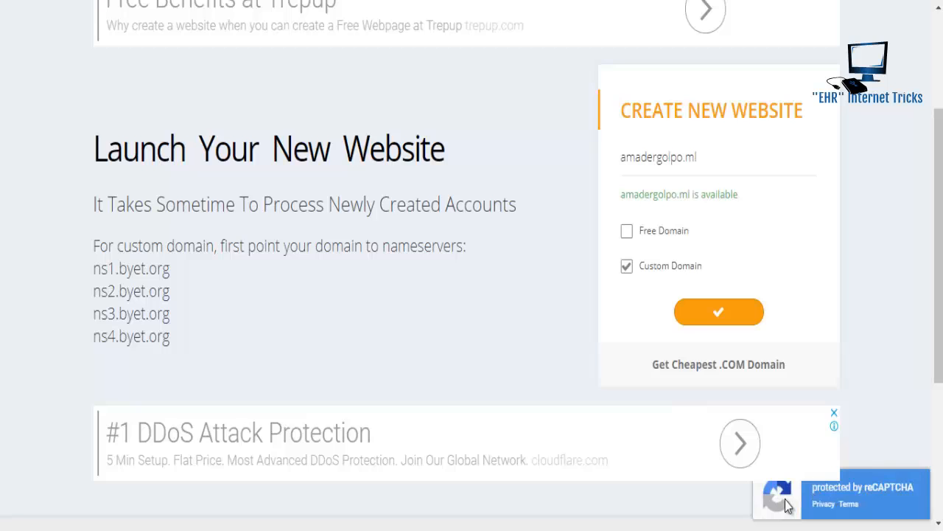
pyautogui.click(849, 508)
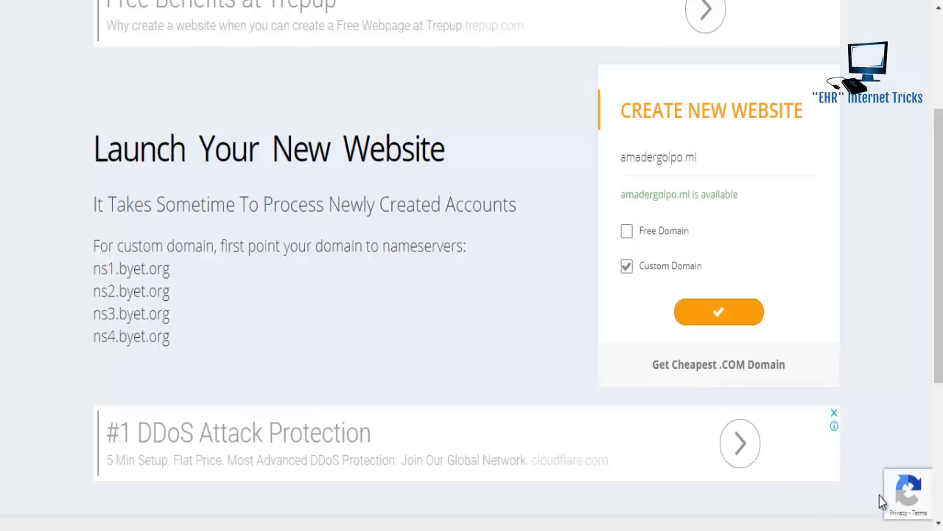
pyautogui.moveTo(888, 501)
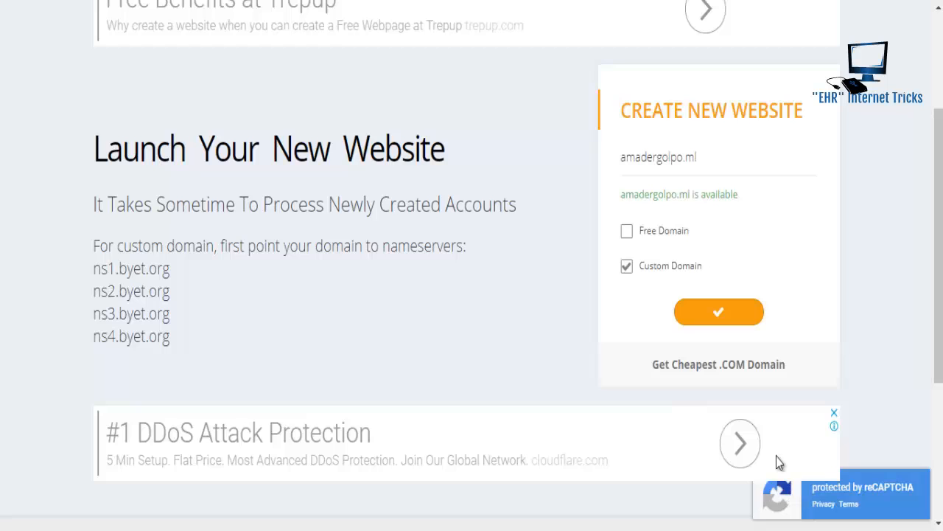
# - Submit the amadergolpo.ml request and pass reCAPTCHA by selecting the three store-front images
pyautogui.click(719, 310)
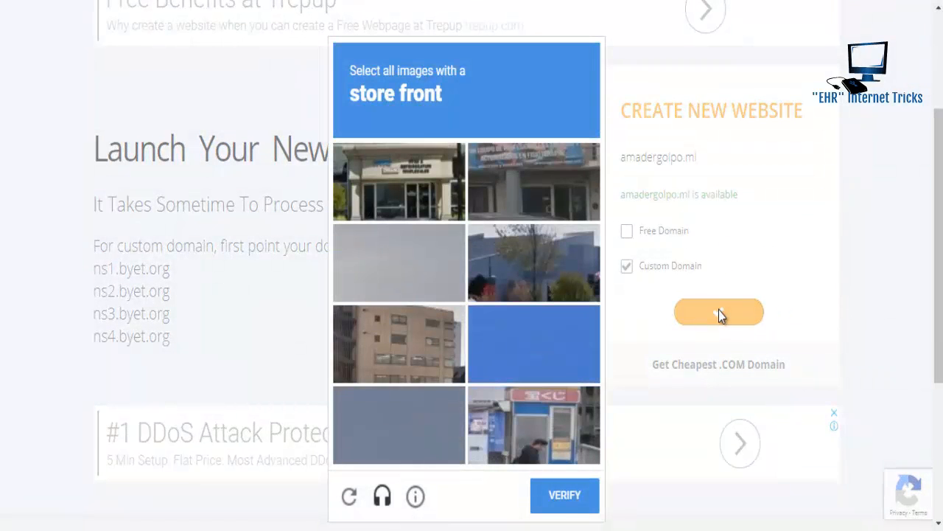
pyautogui.click(423, 194)
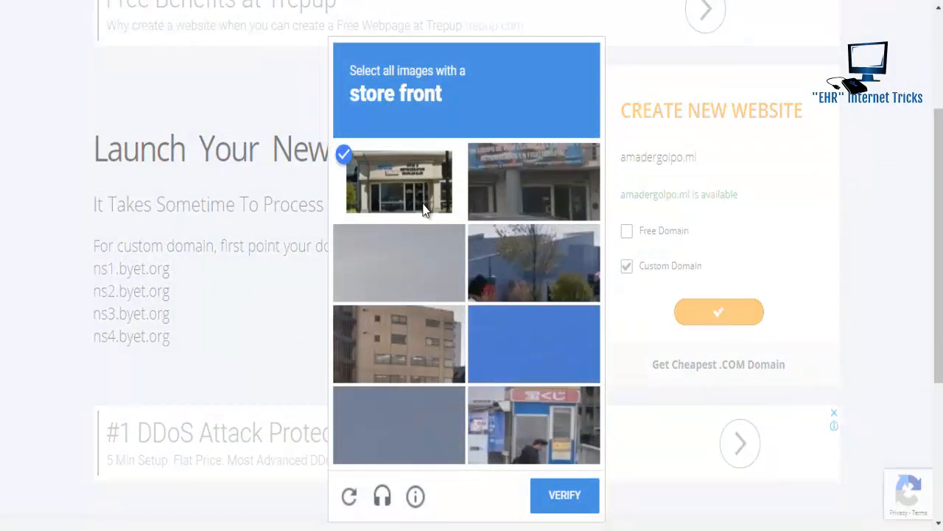
pyautogui.click(499, 183)
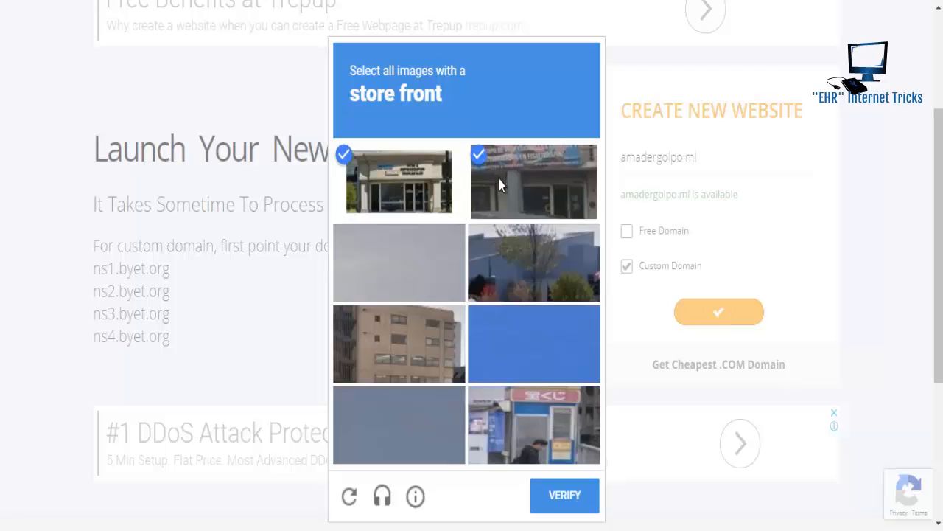
pyautogui.click(515, 416)
pyautogui.click(559, 499)
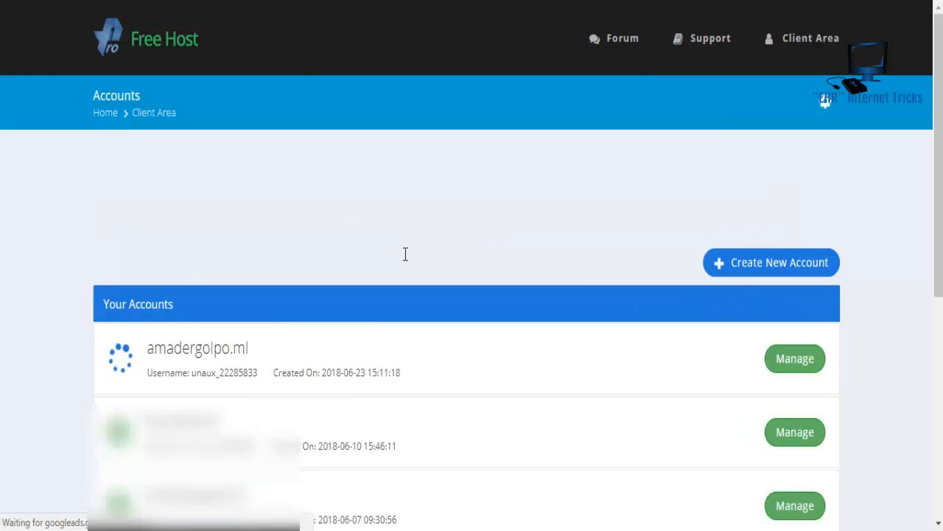
# - Check the Your Accounts list for the new amadergolpo.ml hosting account
pyautogui.scroll(-1, 731, 275)
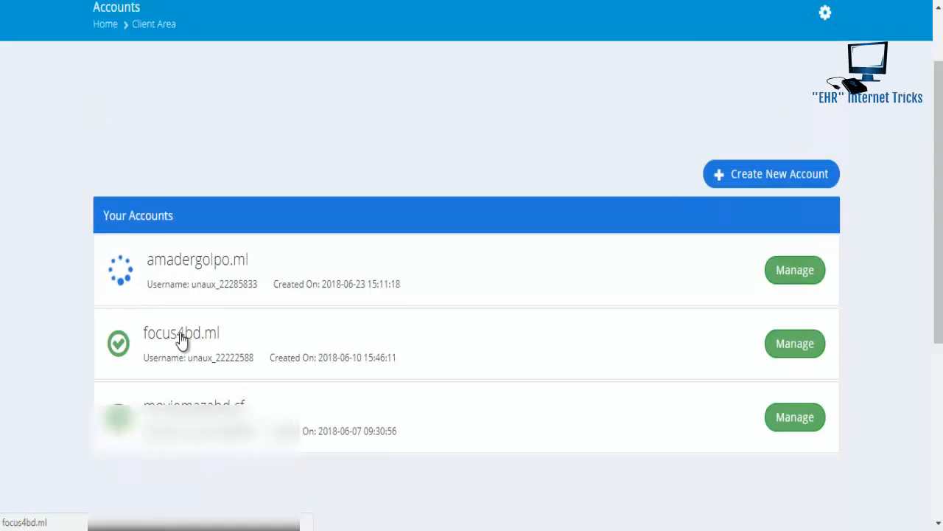
pyautogui.moveTo(121, 275)
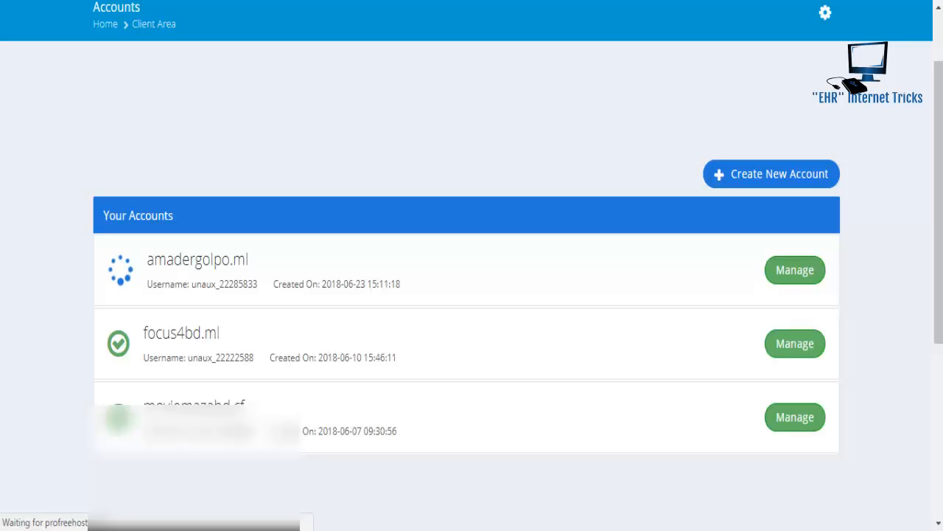
pyautogui.hotkey('ctrl', 'l')
pyautogui.press('Escape')
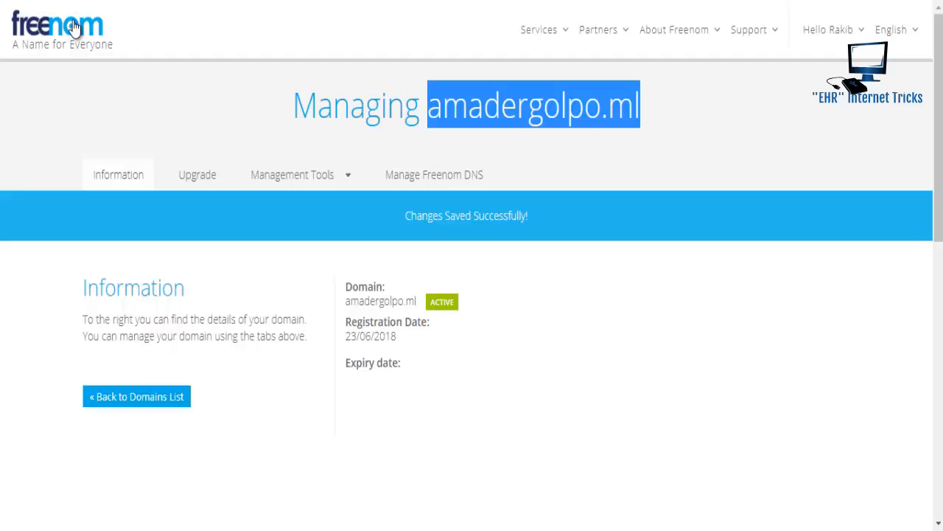
# - Confirm amadergolpo.ml's changes saved and it is active, then return to the domains list
pyautogui.click(177, 38)
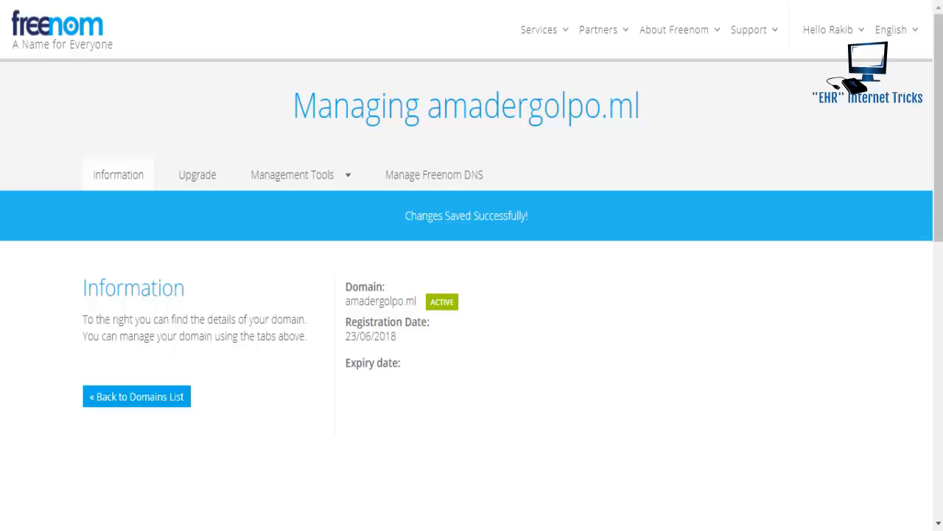
pyautogui.click(154, 396)
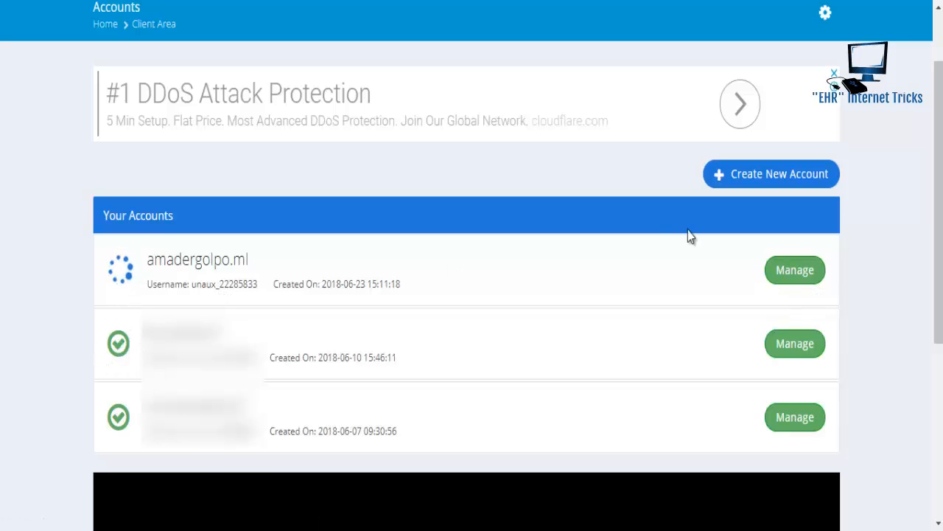
# - Manage the amadergolpo.ml account, review its Overview, and enter its Control Panel
pyautogui.click(802, 273)
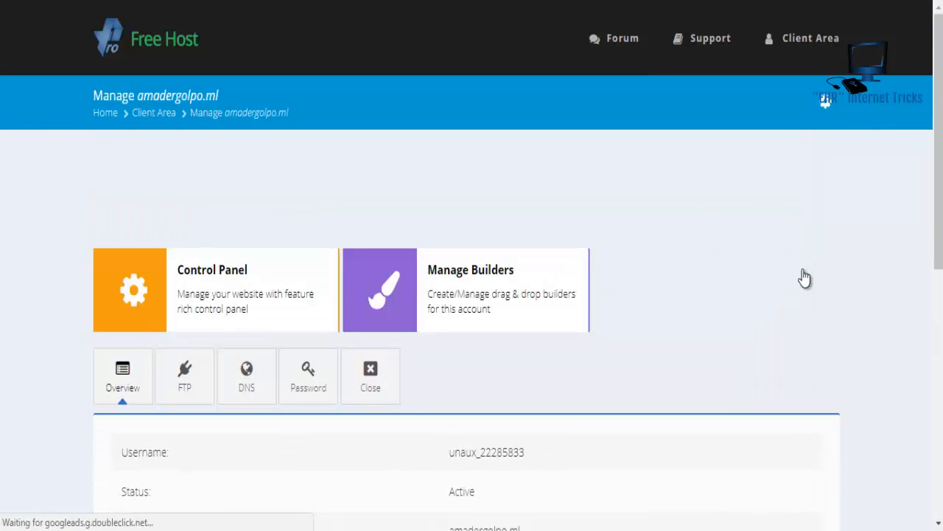
pyautogui.scroll(-2, 804, 277)
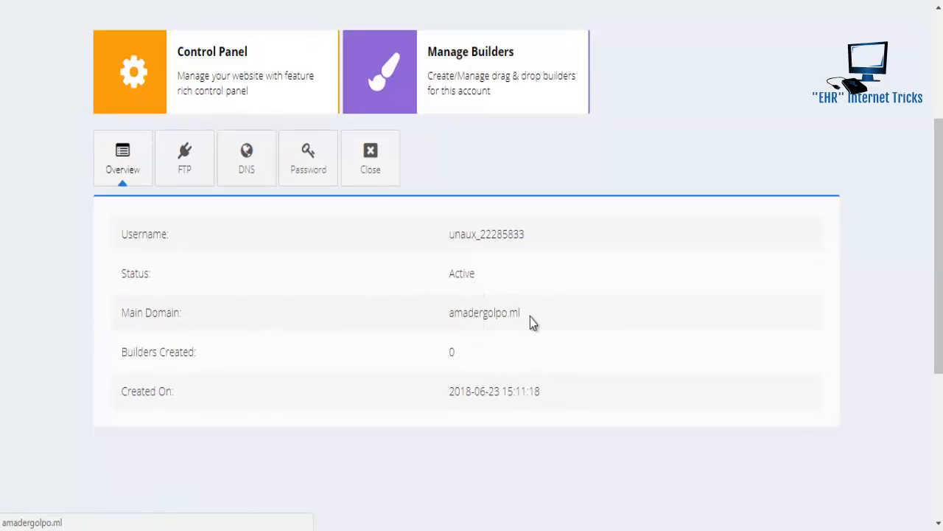
pyautogui.moveTo(940, 243); pyautogui.dragTo(939, 191)
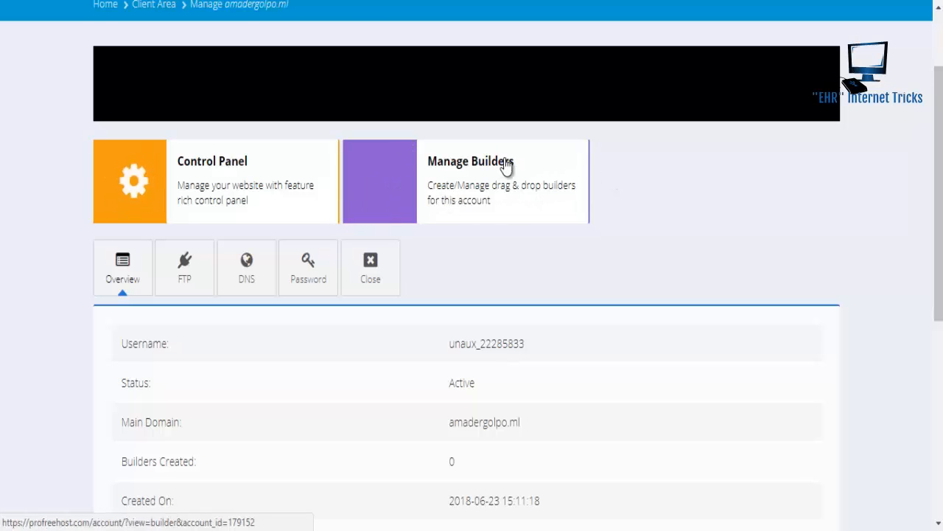
pyautogui.click(530, 214)
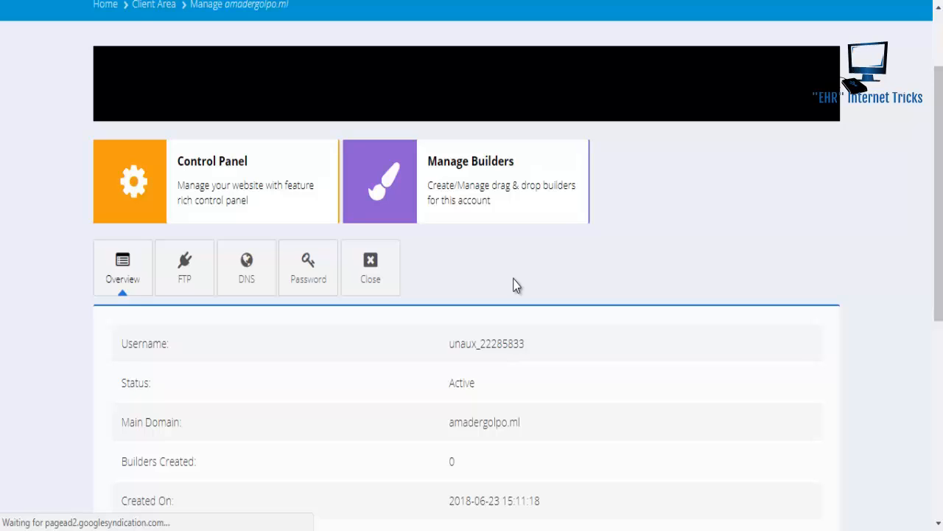
pyautogui.click(258, 197)
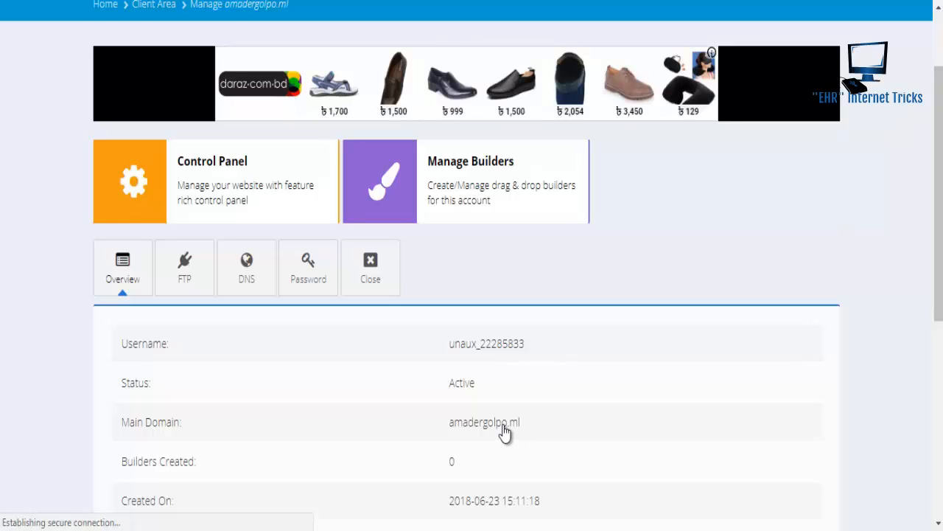
pyautogui.click(234, 194)
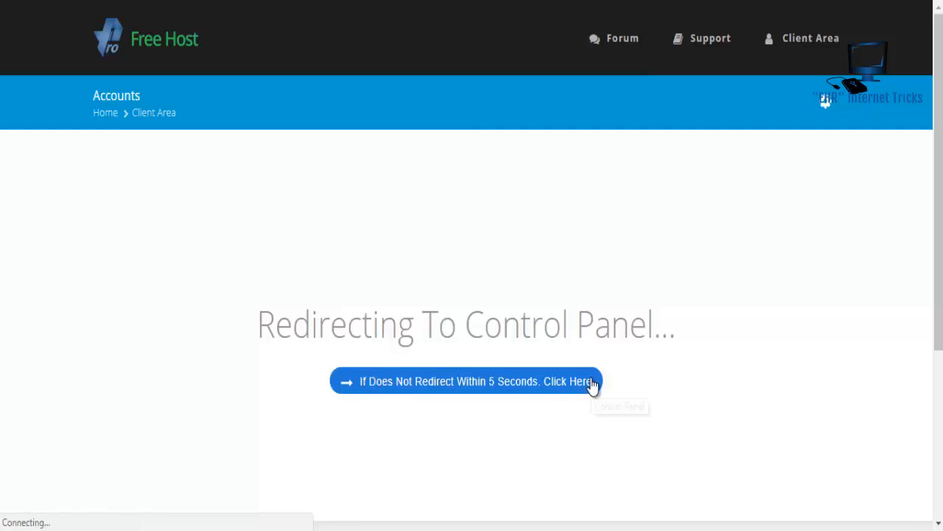
# - Skip the redirect wait and approve the email-permission notice
pyautogui.click(556, 388)
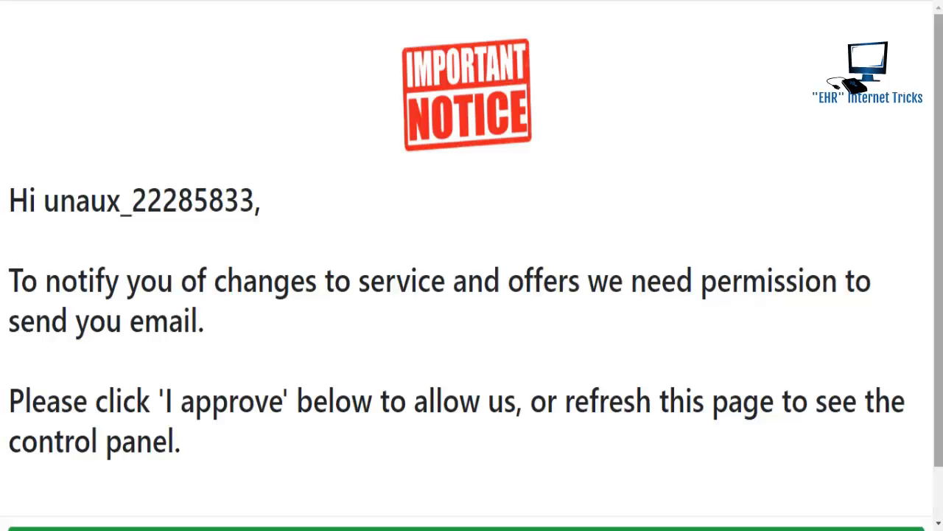
pyautogui.scroll(-1, 472, 265)
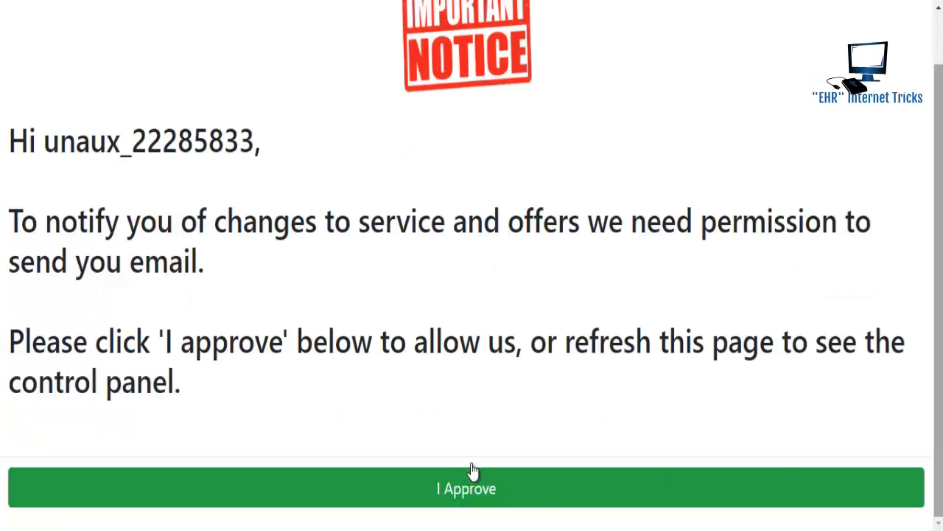
pyautogui.click(467, 493)
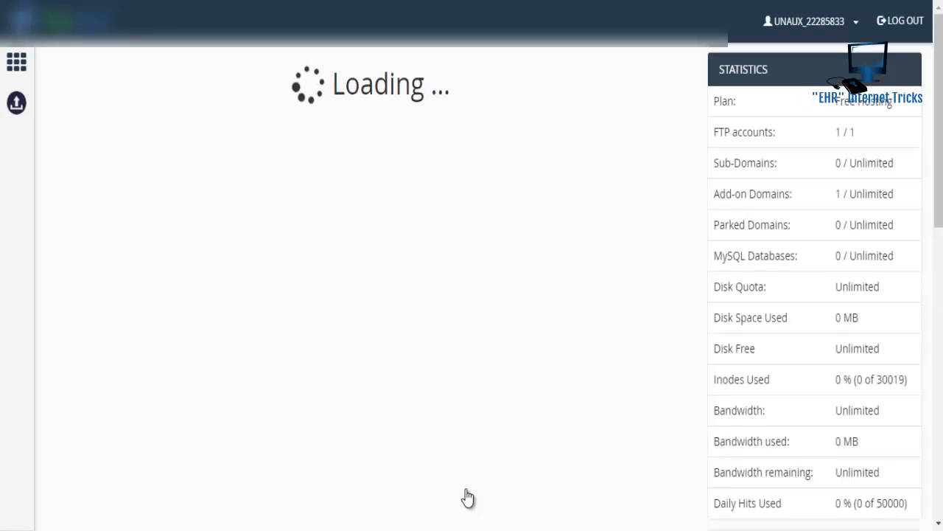
# - Scroll down the control panel to the SOFTWARE section with Softaculous Apps Installer
pyautogui.scroll(-1, 942, 245)
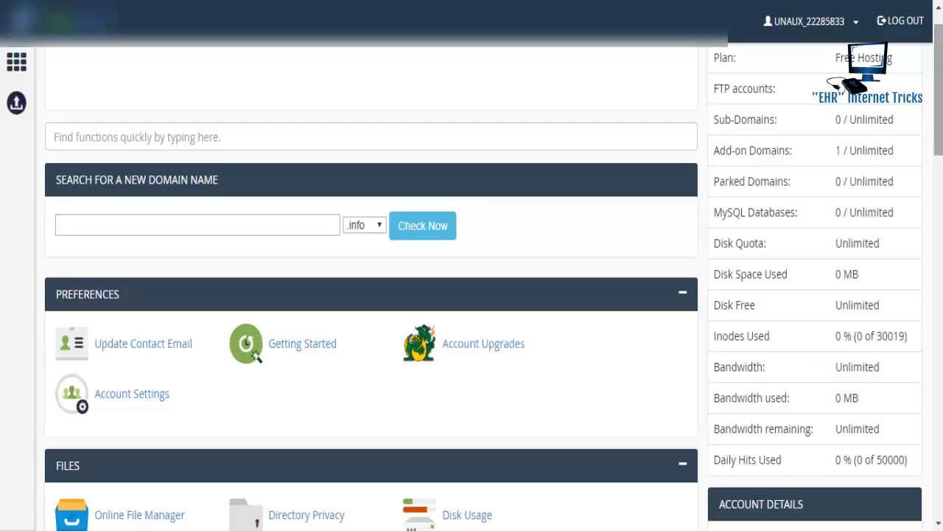
pyautogui.scroll(-3, 938, 89)
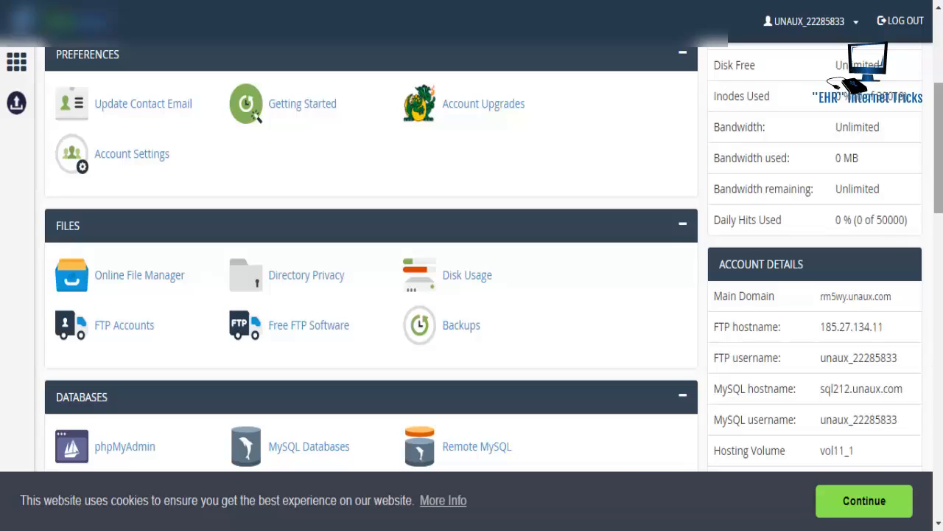
pyautogui.moveTo(939, 175); pyautogui.dragTo(939, 142)
pyautogui.scroll(-2, 940, 142)
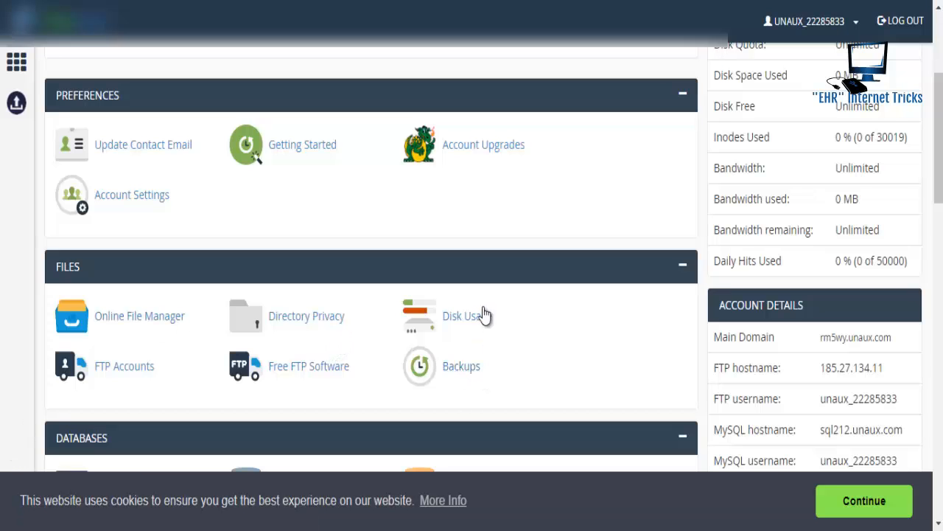
pyautogui.scroll(-1, 939, 195)
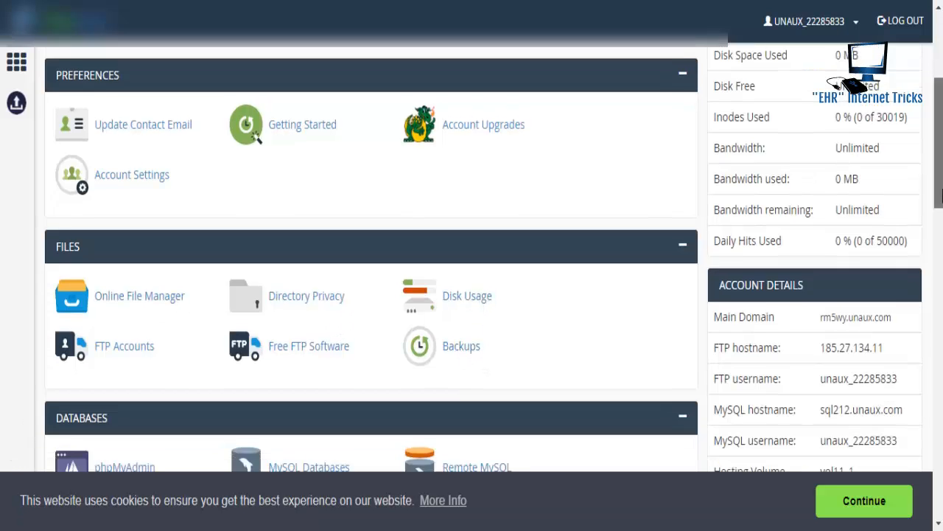
pyautogui.scroll(-2, 940, 193)
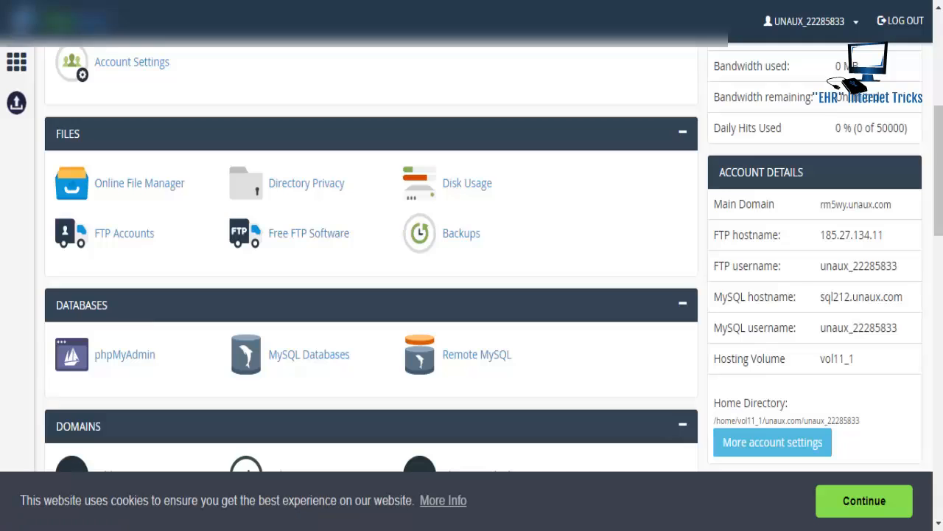
pyautogui.scroll(-5, 940, 221)
pyautogui.scroll(-5, 940, 221)
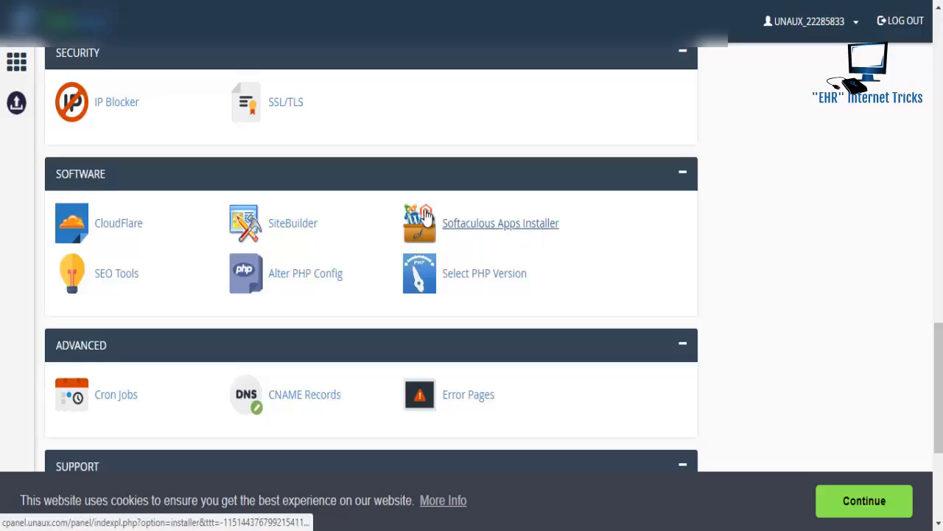
# - Open Softaculous and browse the Top Scripts list, returning to the WordPress card
pyautogui.click(522, 228)
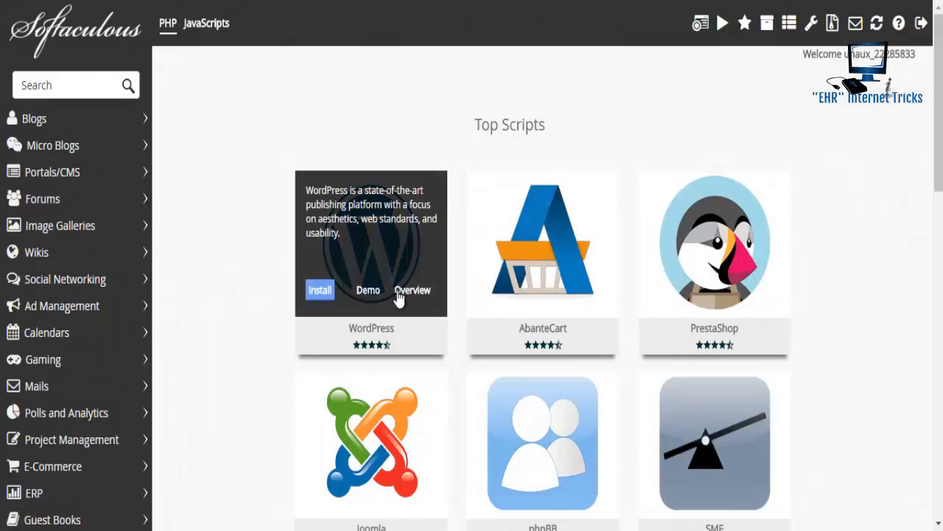
pyautogui.moveTo(652, 313)
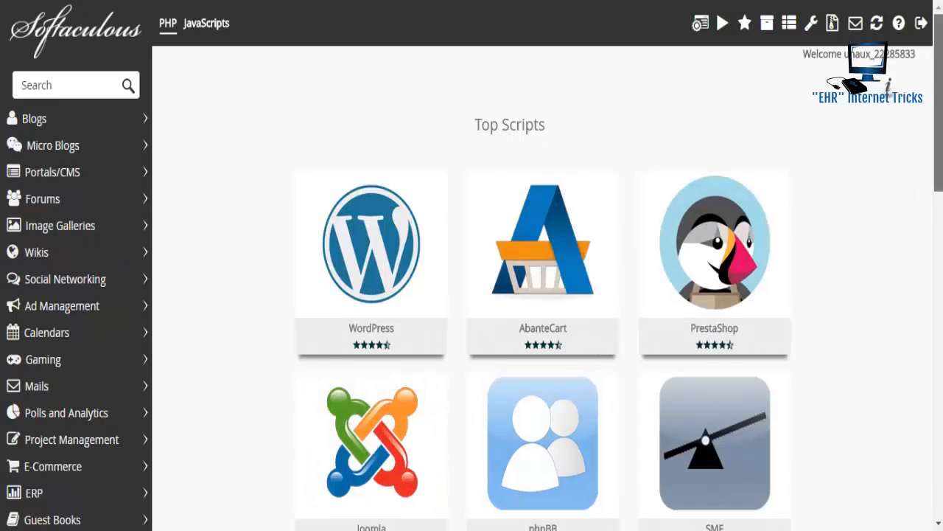
pyautogui.scroll(-4, 422, 454)
pyautogui.scroll(-3, 472, 265)
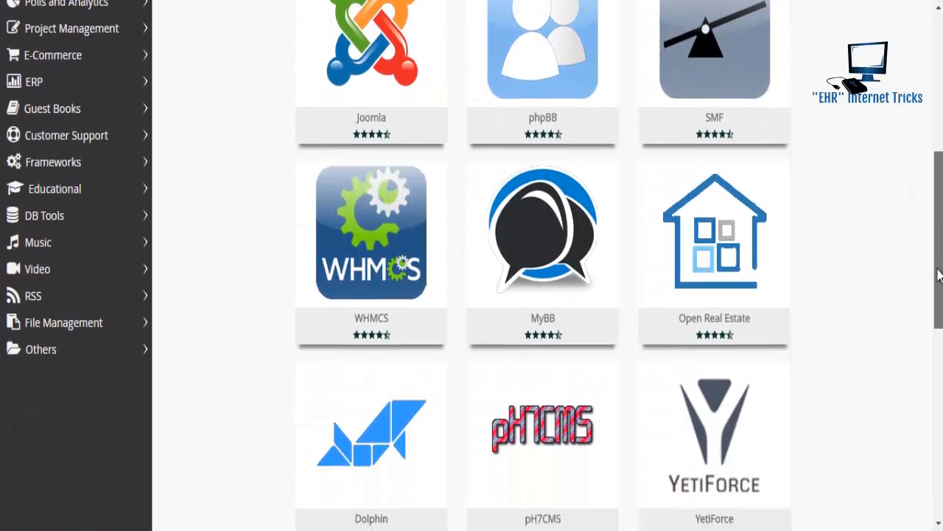
pyautogui.scroll(-5, 472, 265)
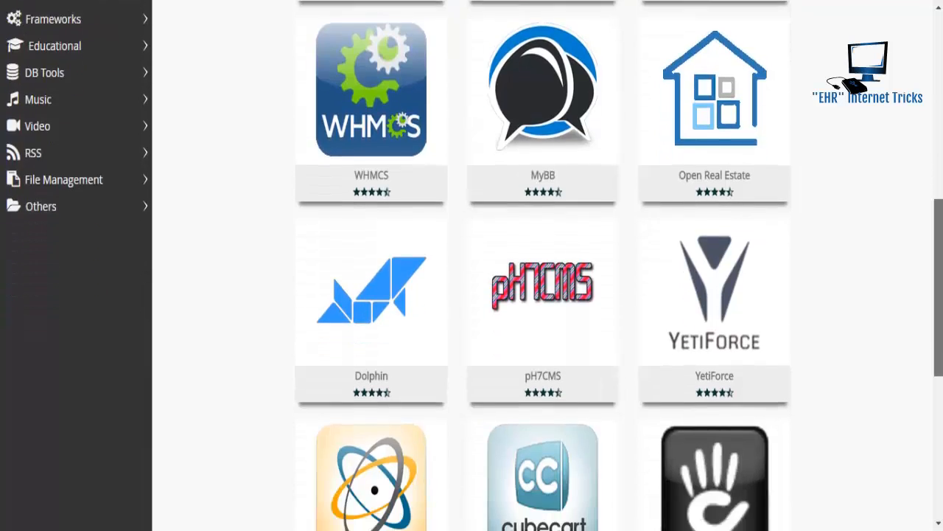
pyautogui.scroll(12, 472, 266)
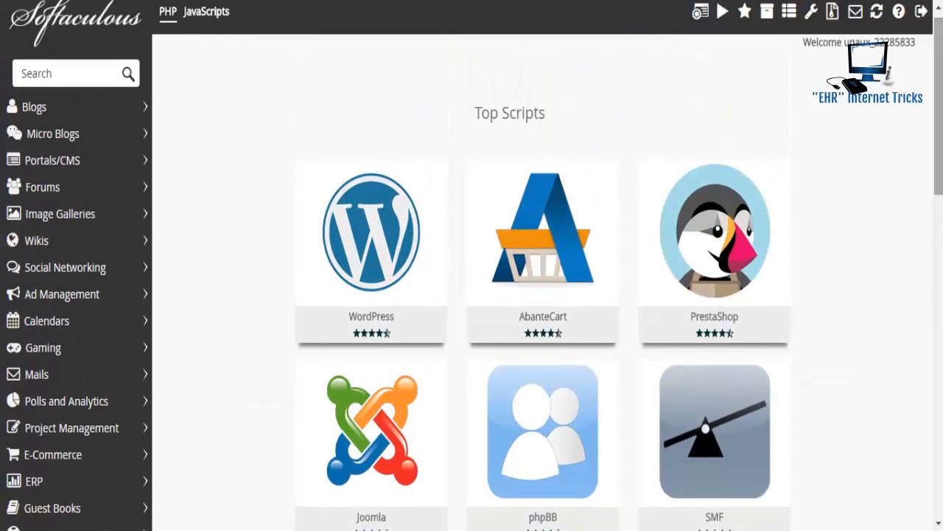
pyautogui.moveTo(379, 274)
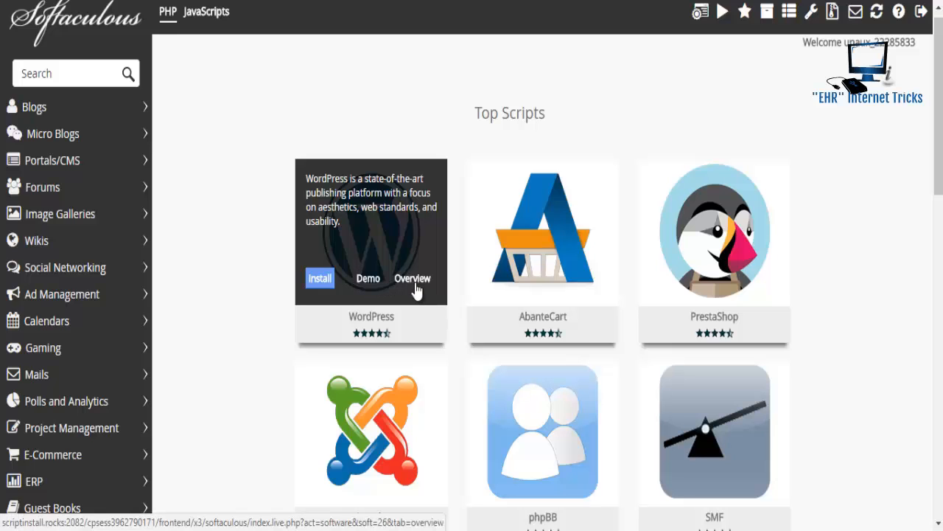
pyautogui.click(319, 279)
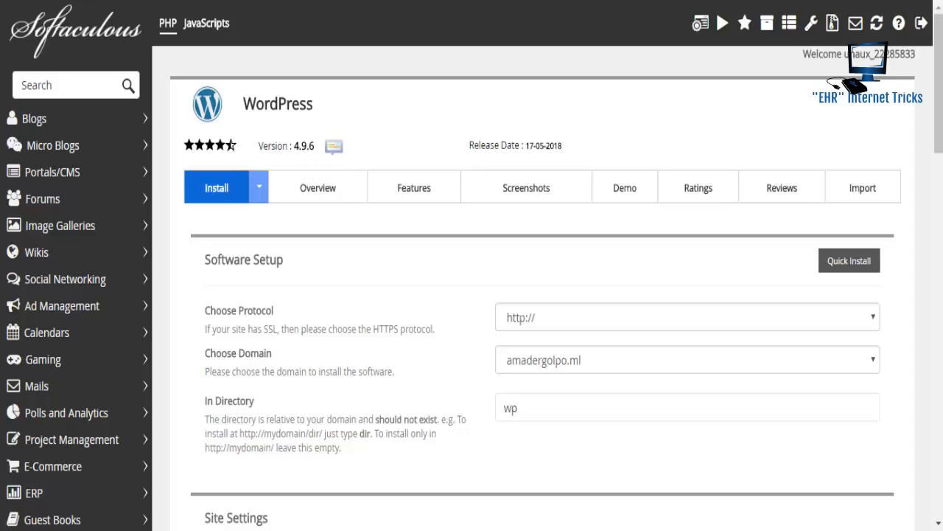
pyautogui.moveTo(939, 13); pyautogui.dragTo(941, 74)
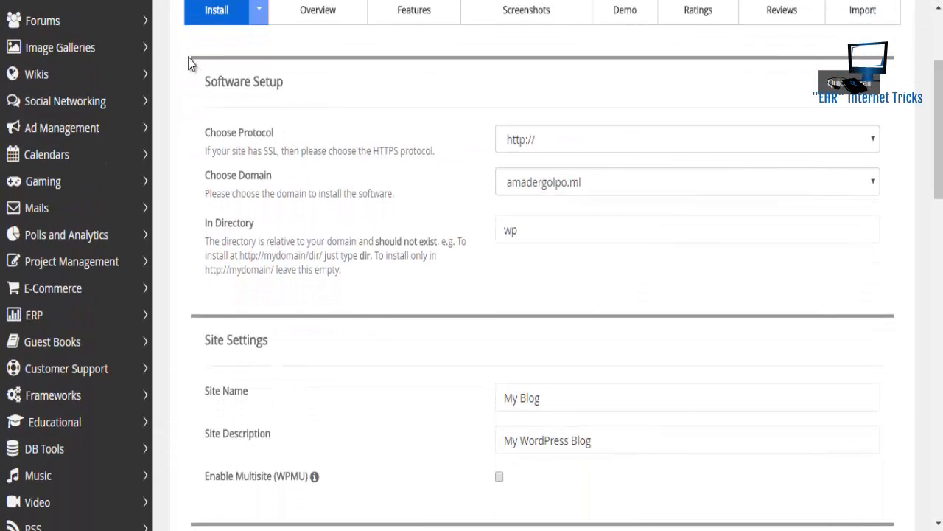
pyautogui.click(249, 142)
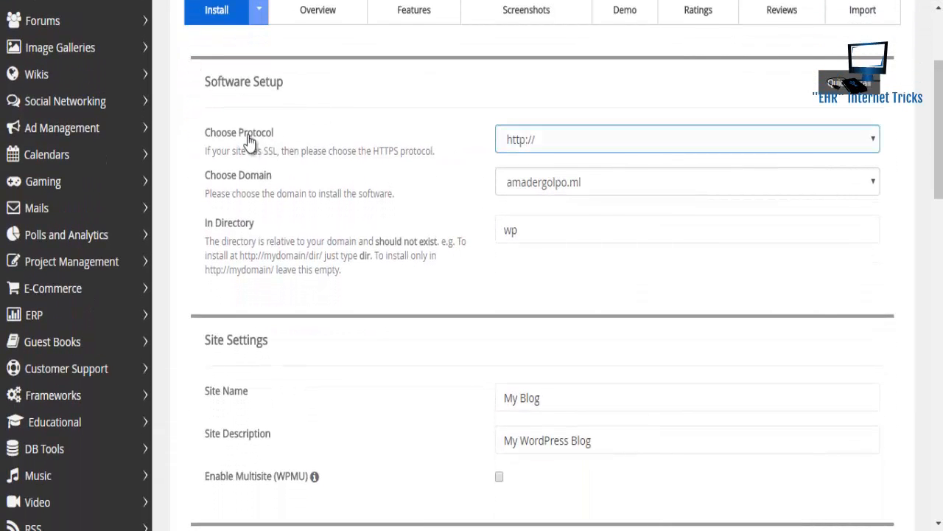
pyautogui.click(634, 145)
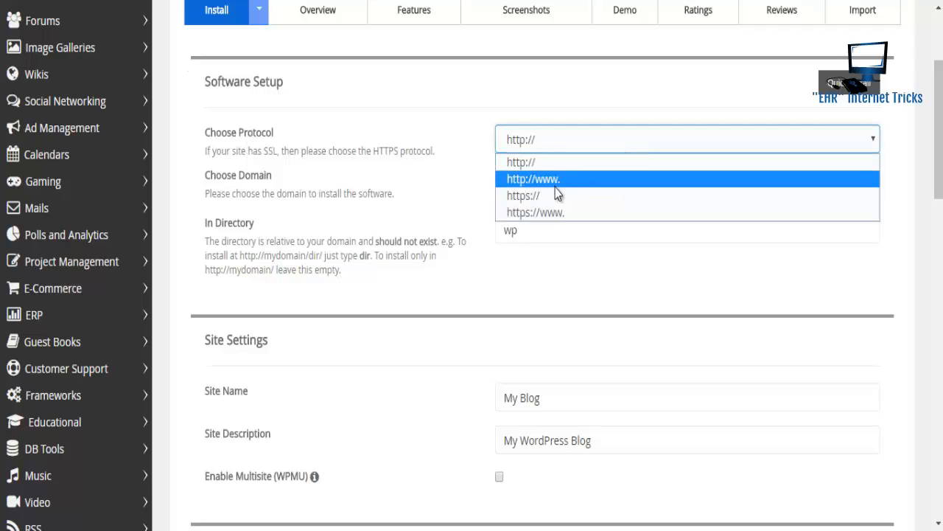
pyautogui.click(565, 169)
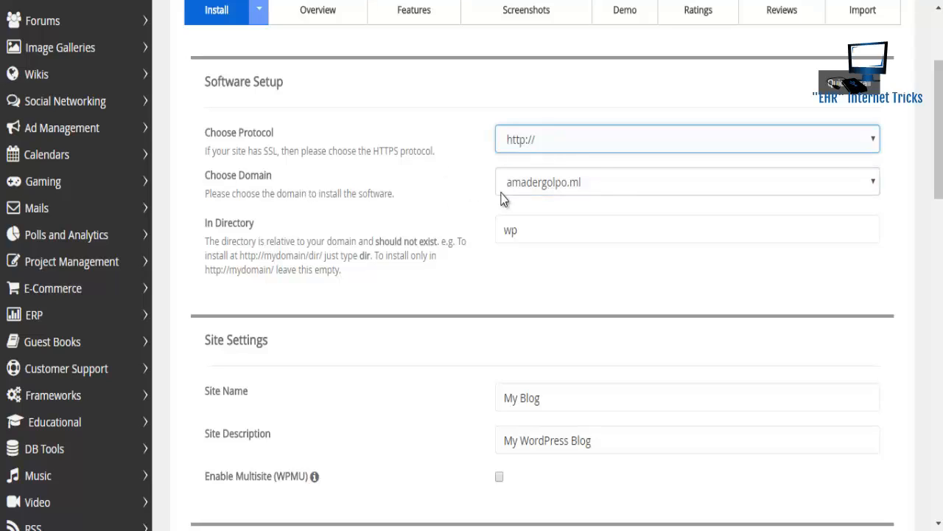
pyautogui.click(614, 192)
pyautogui.click(617, 196)
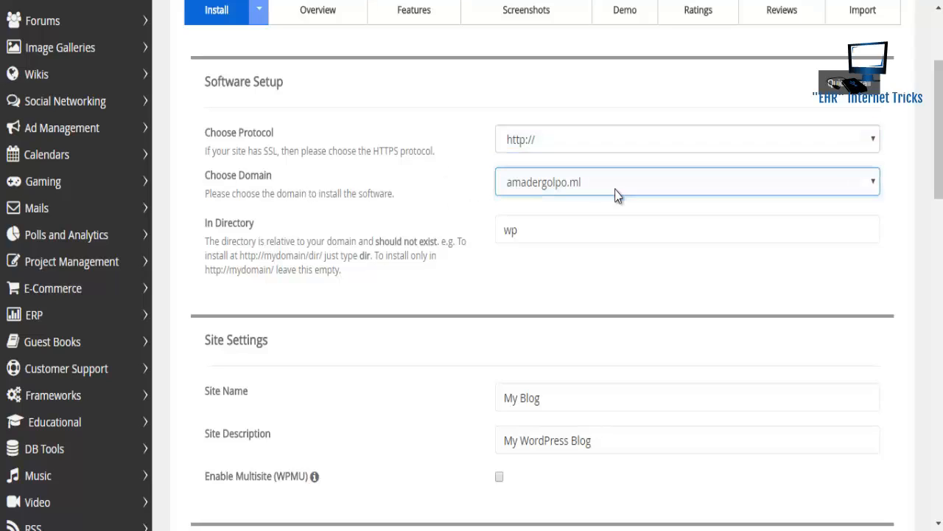
pyautogui.click(605, 234)
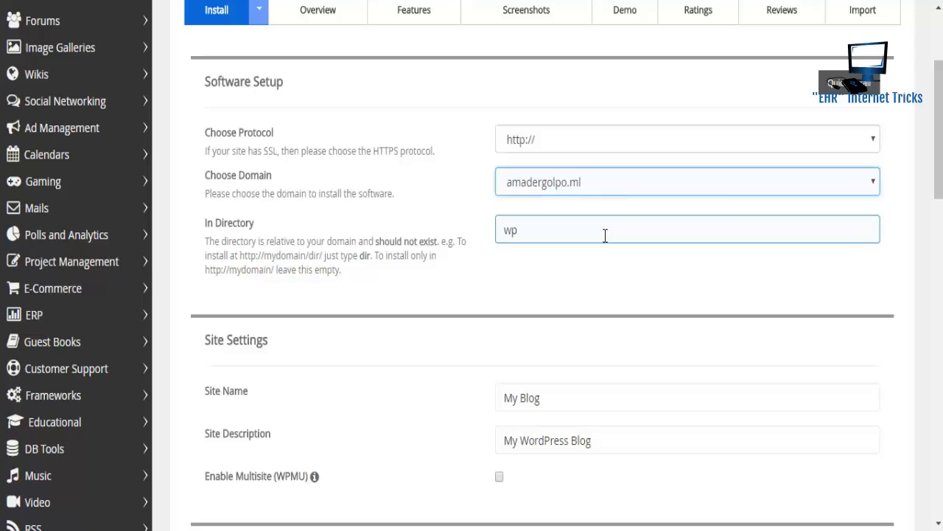
pyautogui.click(605, 234)
pyautogui.press('BackSpace')
pyautogui.press('BackSpace')
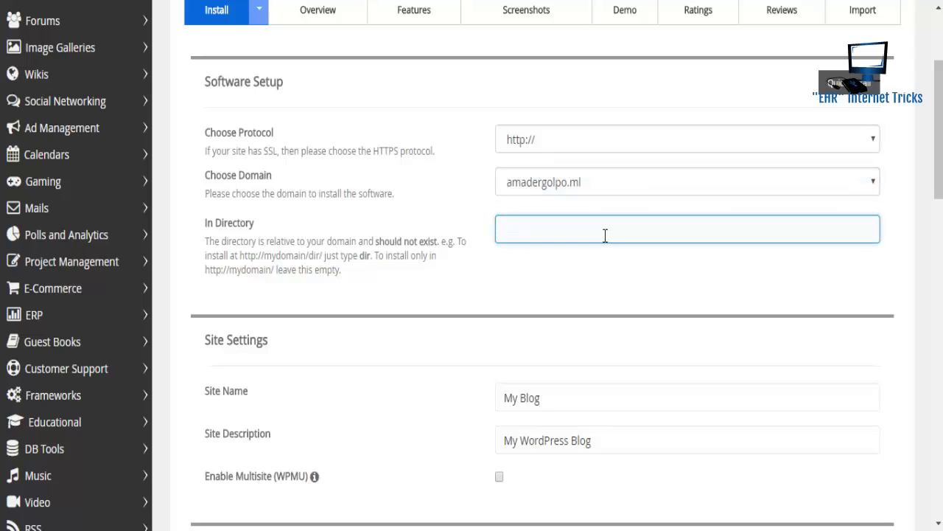
pyautogui.click(499, 294)
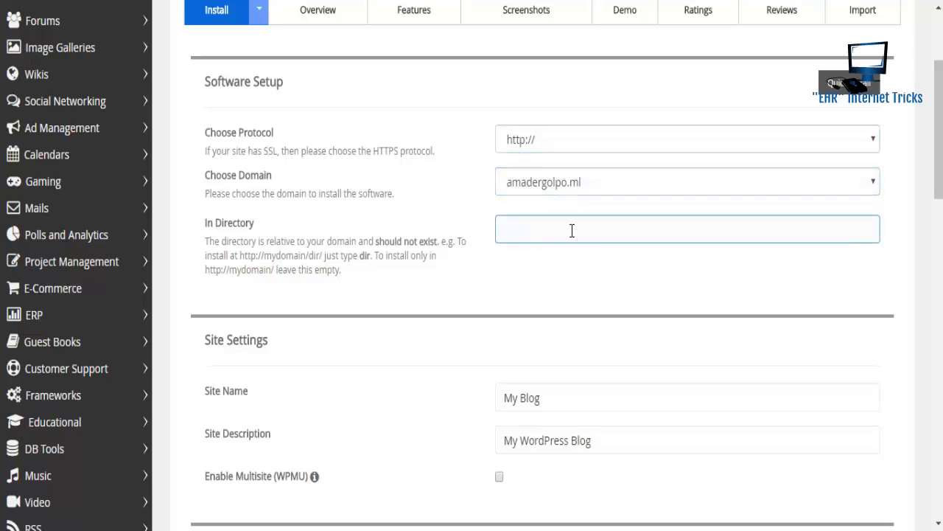
# - Change the Site Name from My Blog to 'Amader Golpo' and delete the default description
pyautogui.click(539, 398)
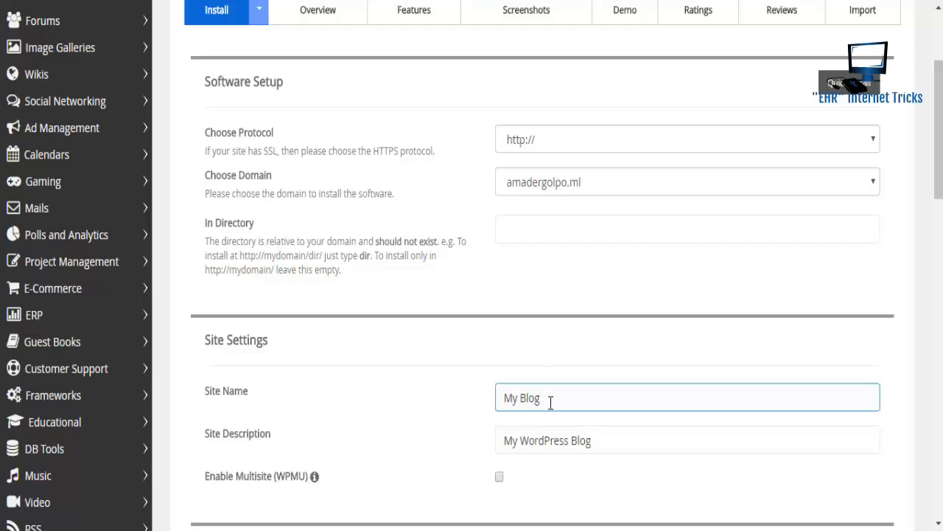
pyautogui.moveTo(551, 400); pyautogui.dragTo(505, 400)
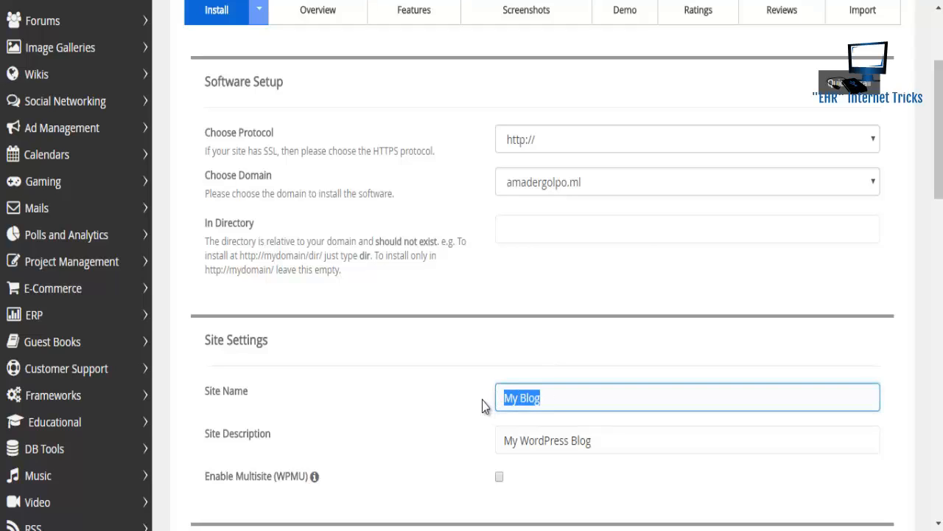
pyautogui.write('Am')
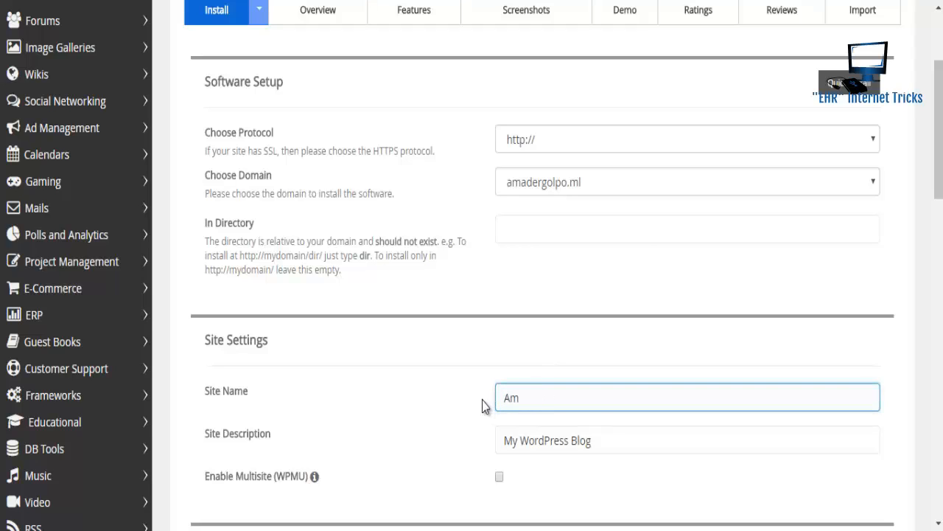
pyautogui.write('ader Gol')
pyautogui.write('po')
pyautogui.click(615, 448)
pyautogui.click(624, 445)
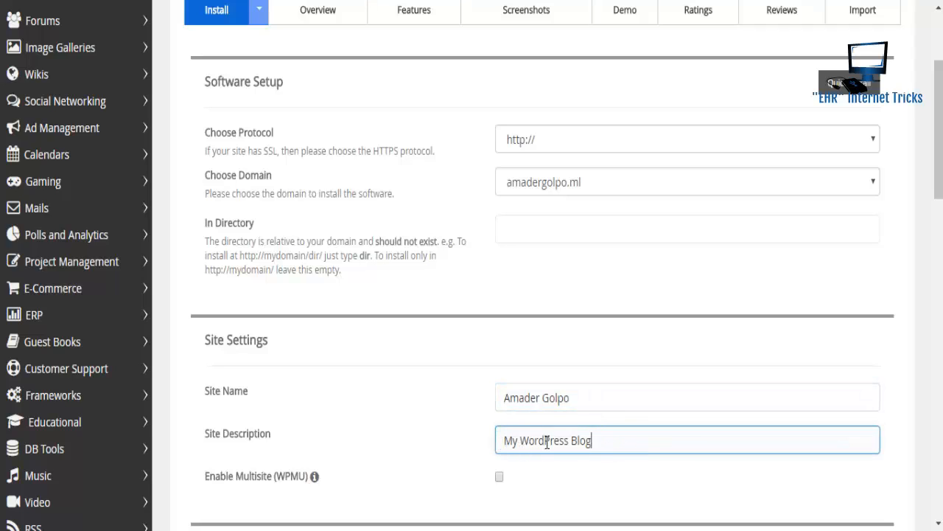
pyautogui.moveTo(607, 440); pyautogui.dragTo(485, 440)
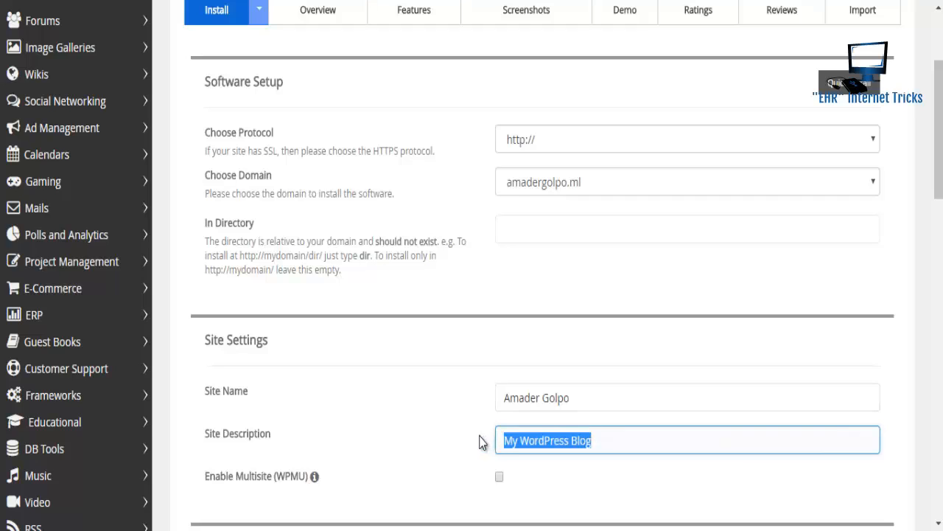
pyautogui.press('BackSpace')
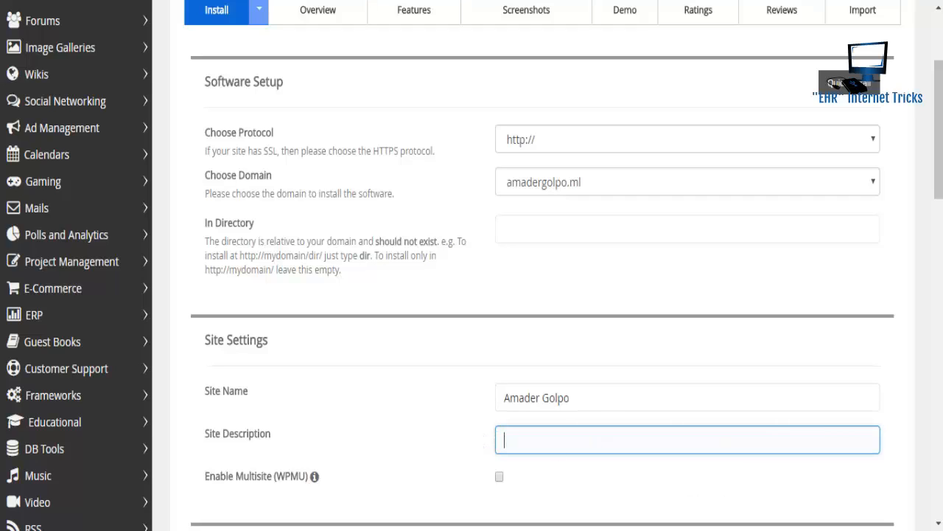
# - Set the admin username to AmaderGolpo by pasting the site name and removing the space
pyautogui.scroll(-2, 472, 294)
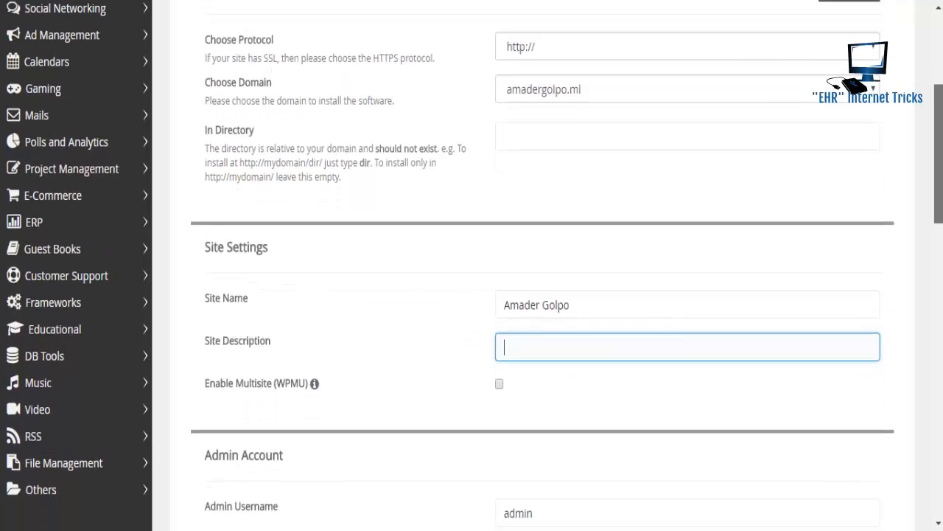
pyautogui.scroll(-2, 472, 295)
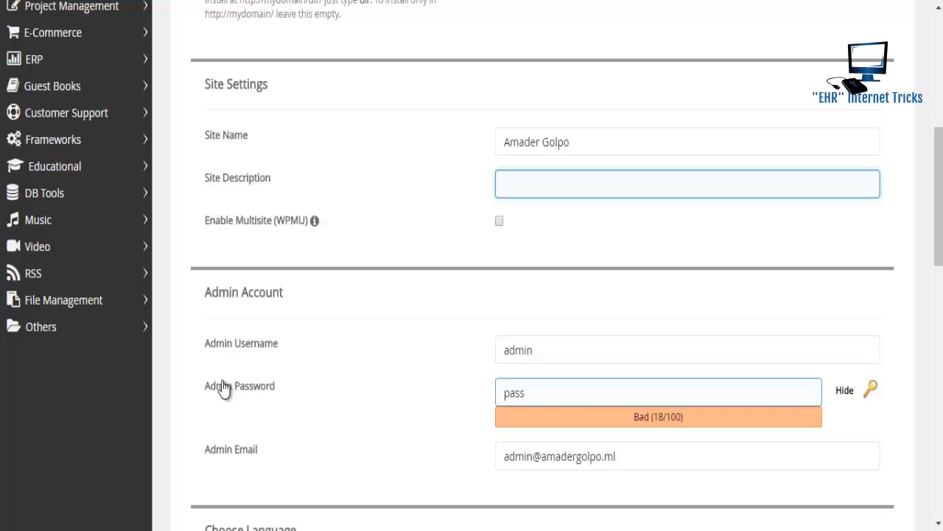
pyautogui.click(566, 350)
pyautogui.click(582, 142)
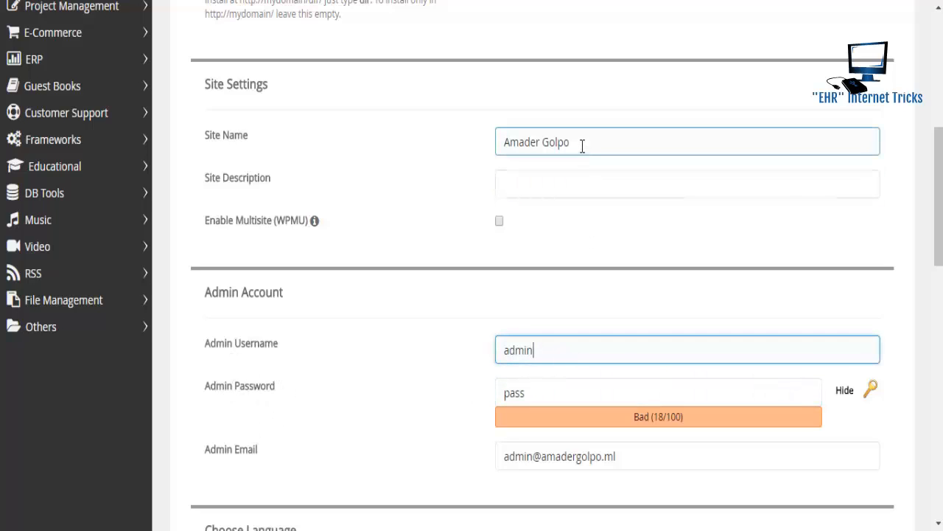
pyautogui.moveTo(581, 142); pyautogui.dragTo(486, 136)
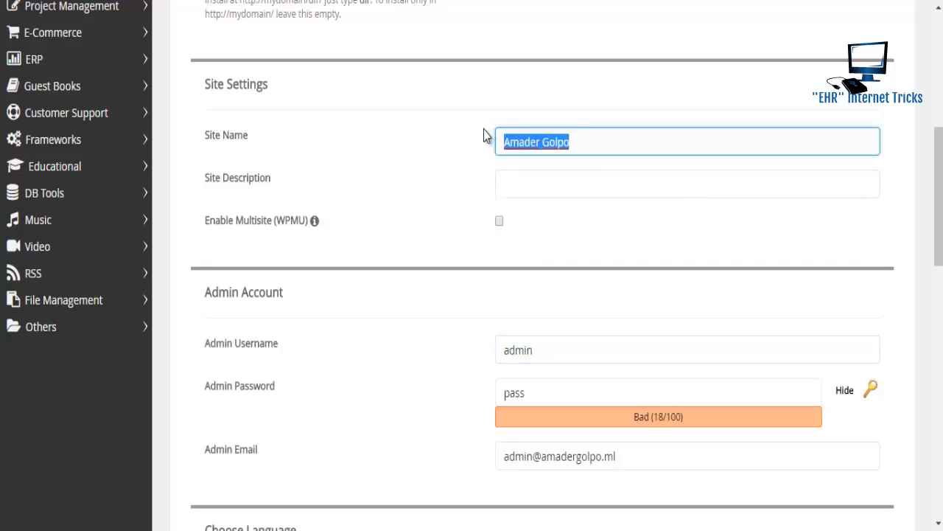
pyautogui.press('BackSpace')
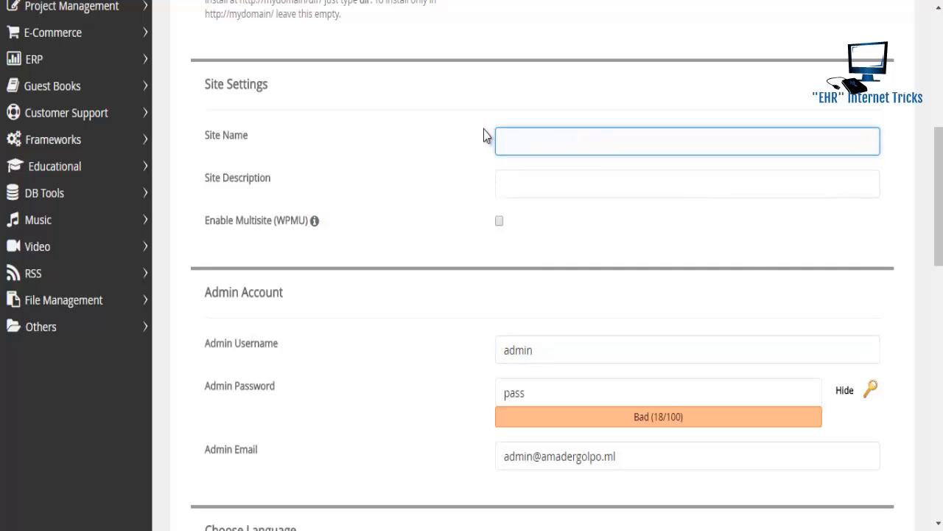
pyautogui.hotkey('ctrl', 'z')
pyautogui.hotkey('ctrl', 'c')
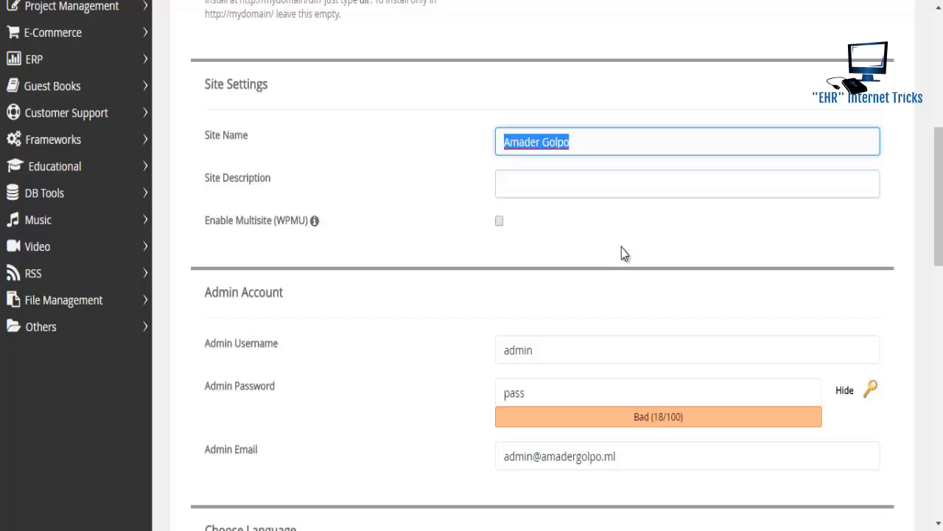
pyautogui.moveTo(563, 350); pyautogui.dragTo(404, 369)
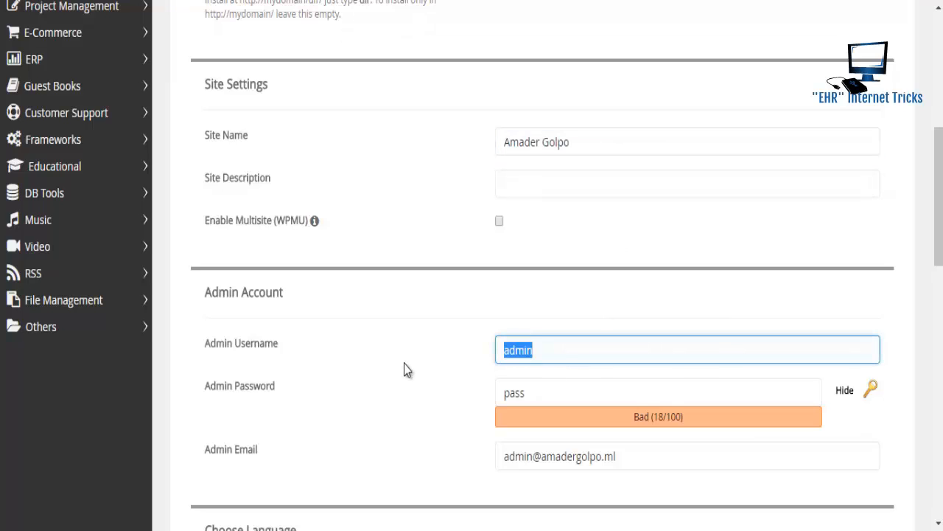
pyautogui.hotkey('ctrl', 'v')
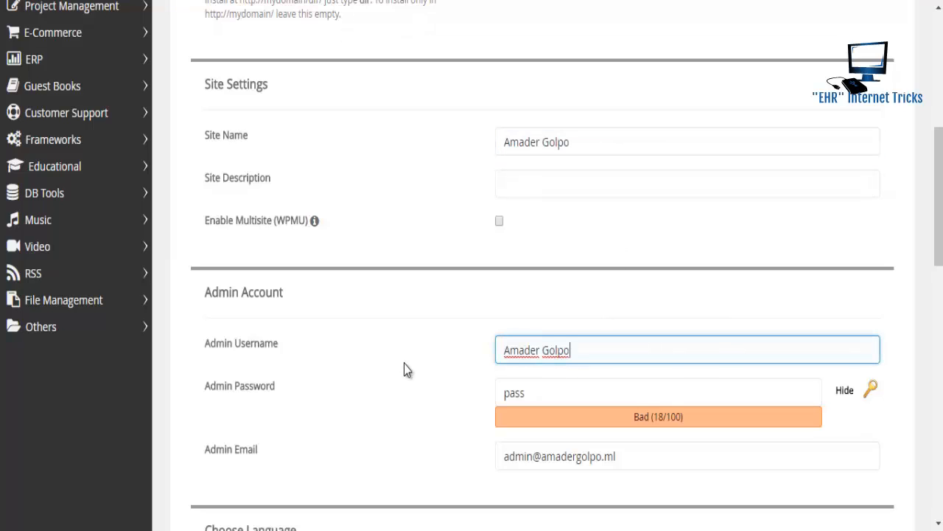
pyautogui.click(544, 351)
pyautogui.press('BackSpace')
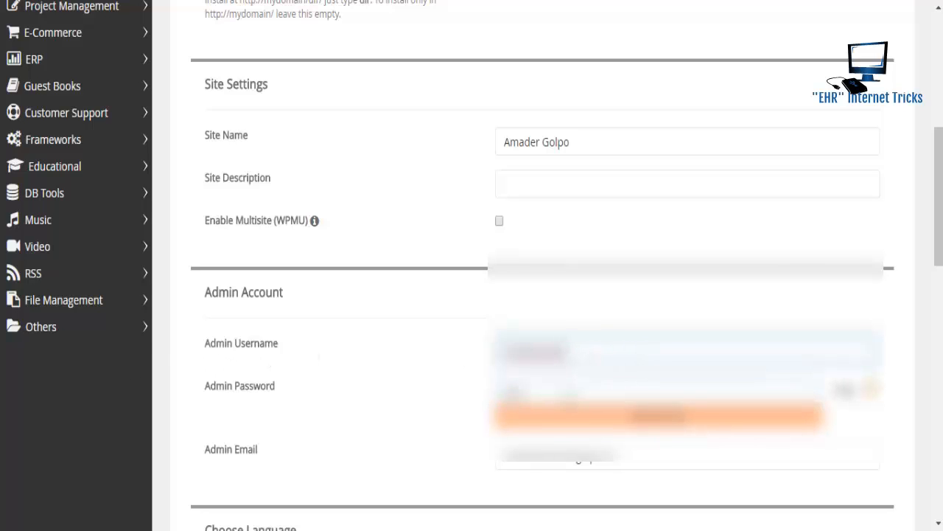
# - Enter a new admin password
pyautogui.click(514, 389)
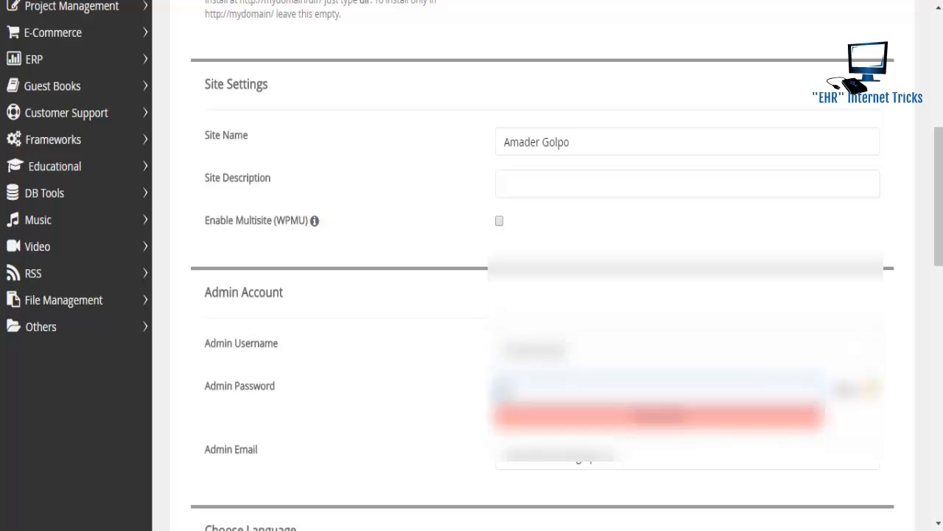
pyautogui.write('123')
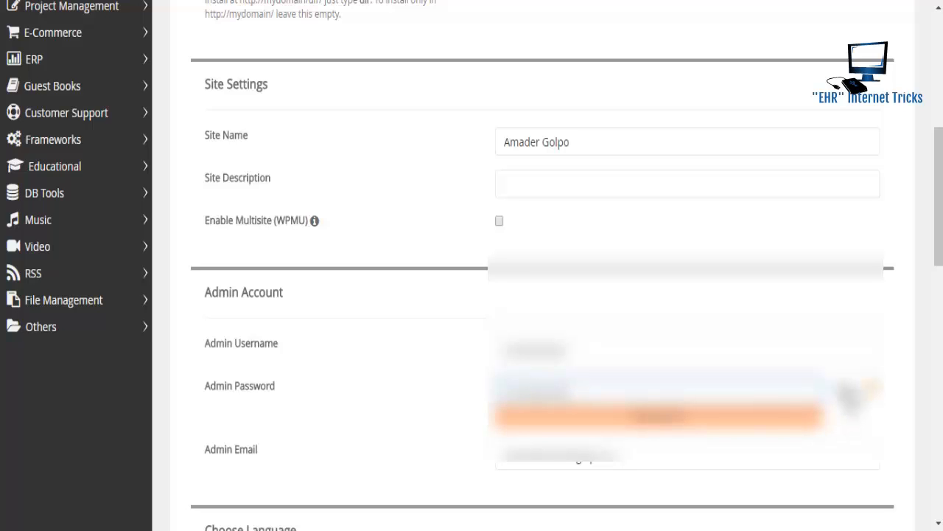
pyautogui.click(847, 392)
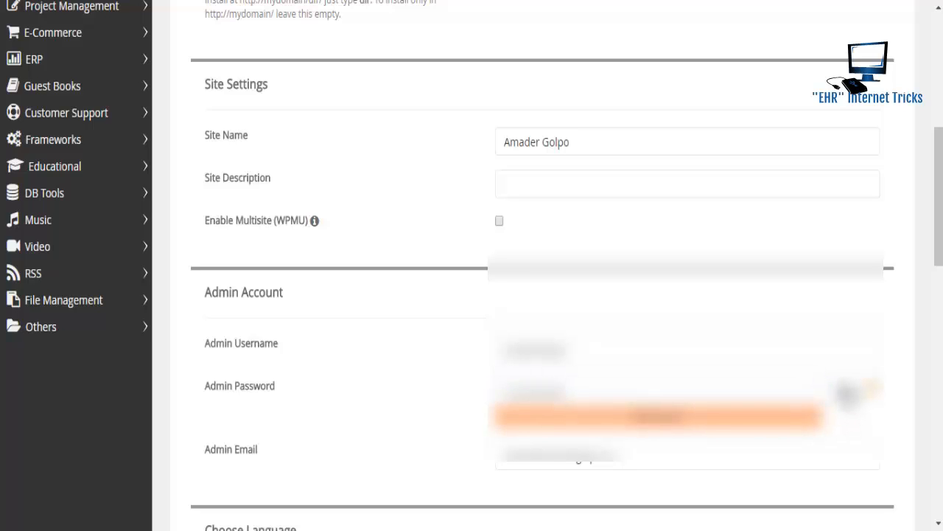
# - Replace the default admin email with the user's saved address
pyautogui.click(652, 458)
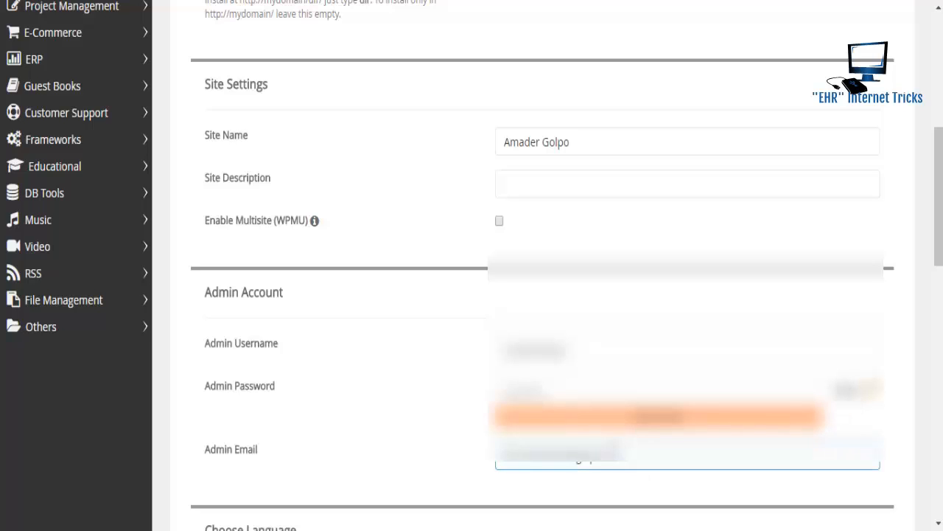
pyautogui.moveTo(622, 462); pyautogui.dragTo(500, 461)
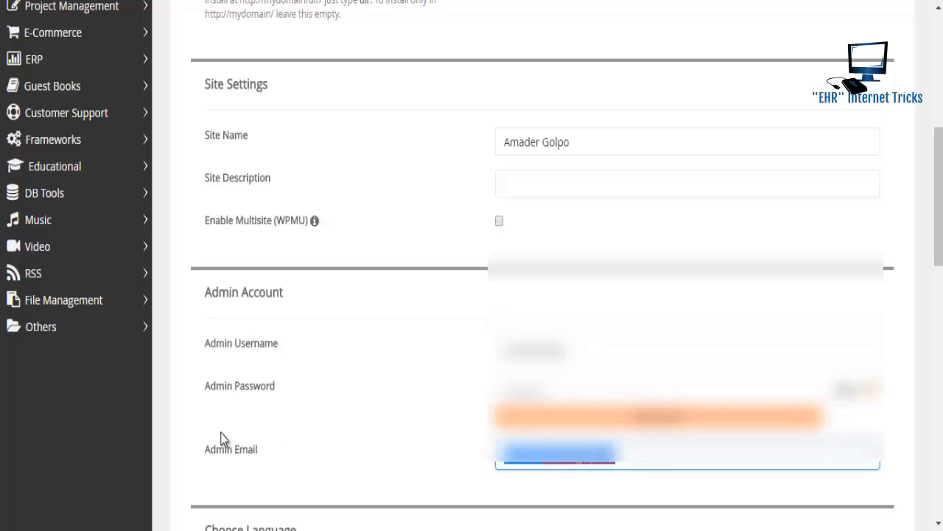
pyautogui.press('BackSpace')
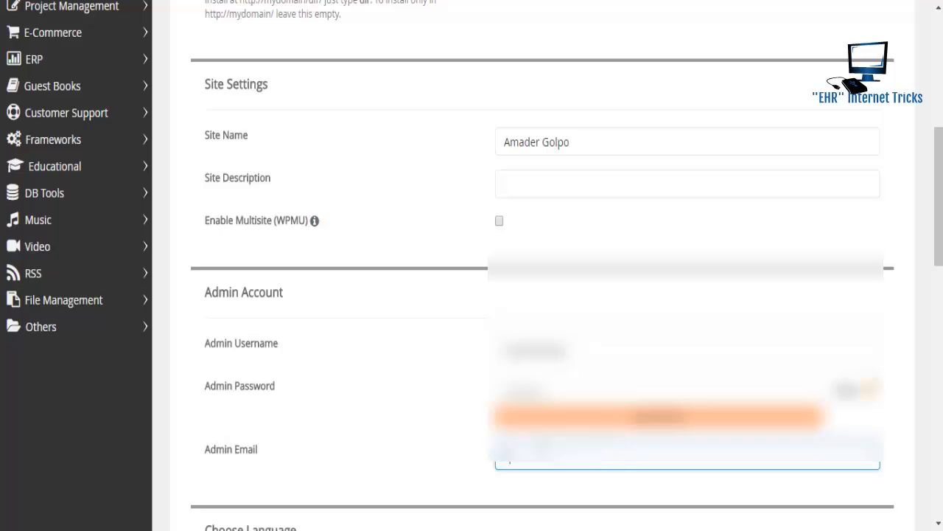
pyautogui.click(541, 480)
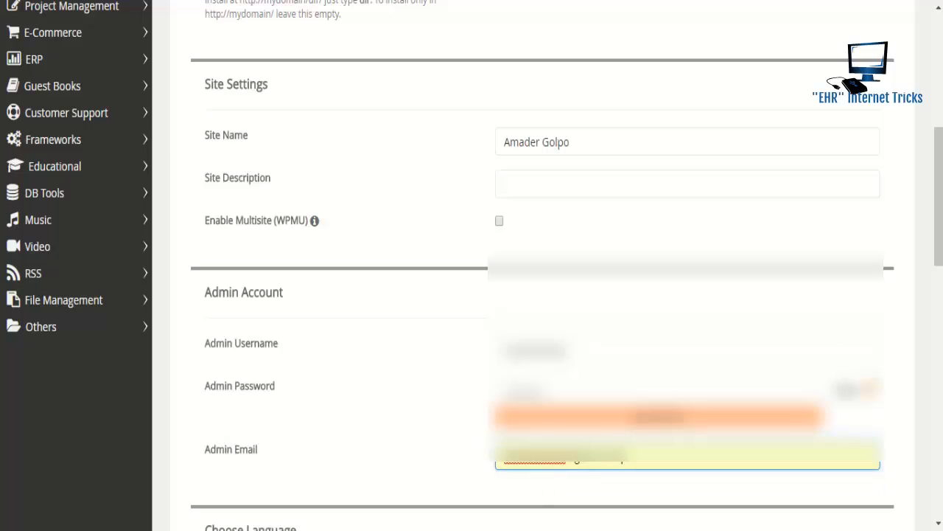
# - Page through the theme grid, select Adventurous, and submit the installation
pyautogui.scroll(-3, 938, 249)
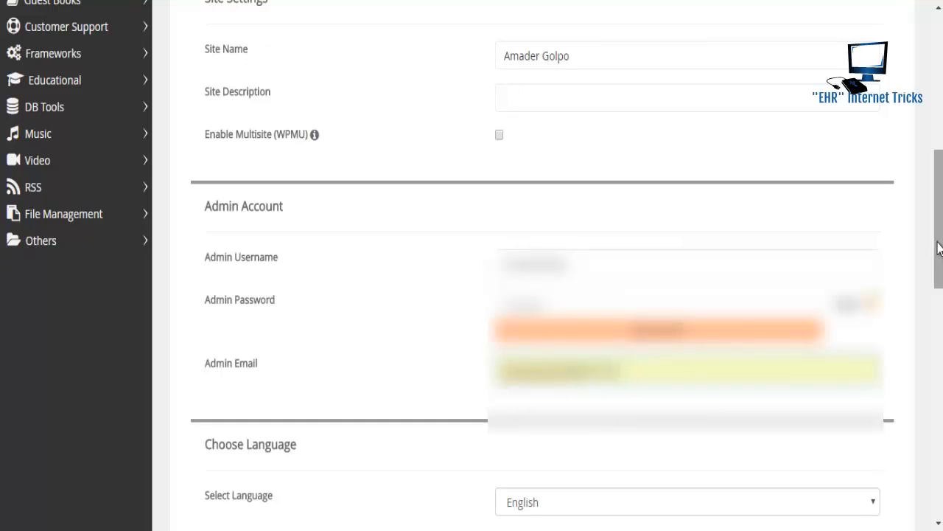
pyautogui.scroll(-5, 938, 249)
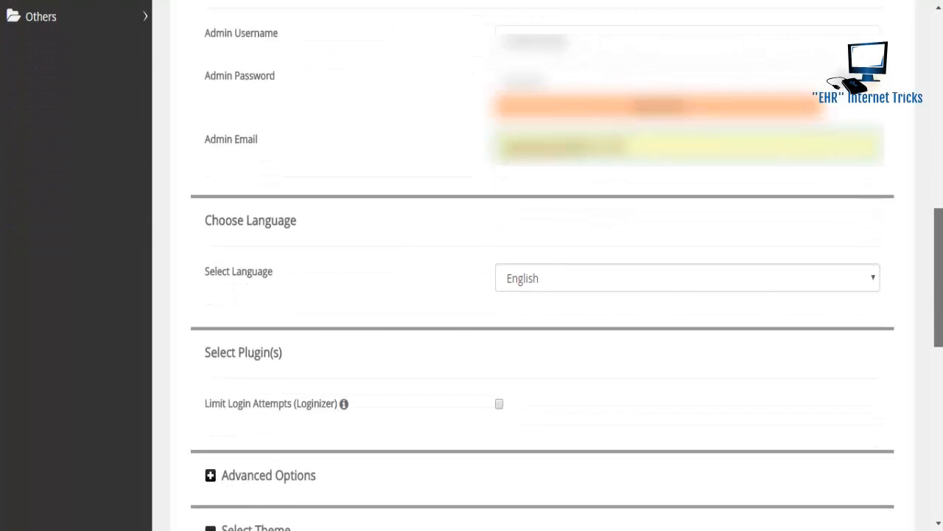
pyautogui.scroll(-2, 543, 294)
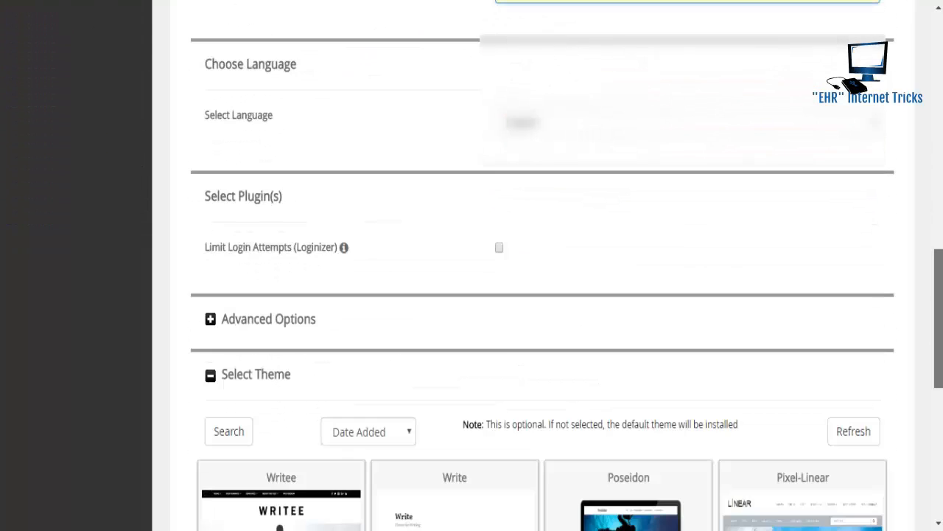
pyautogui.scroll(-2, 542, 295)
pyautogui.scroll(-3, 542, 295)
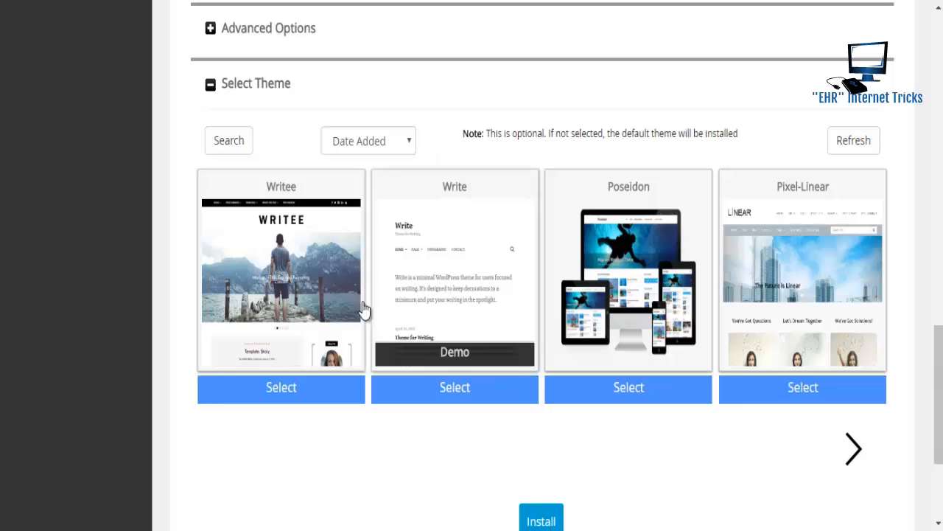
pyautogui.click(849, 451)
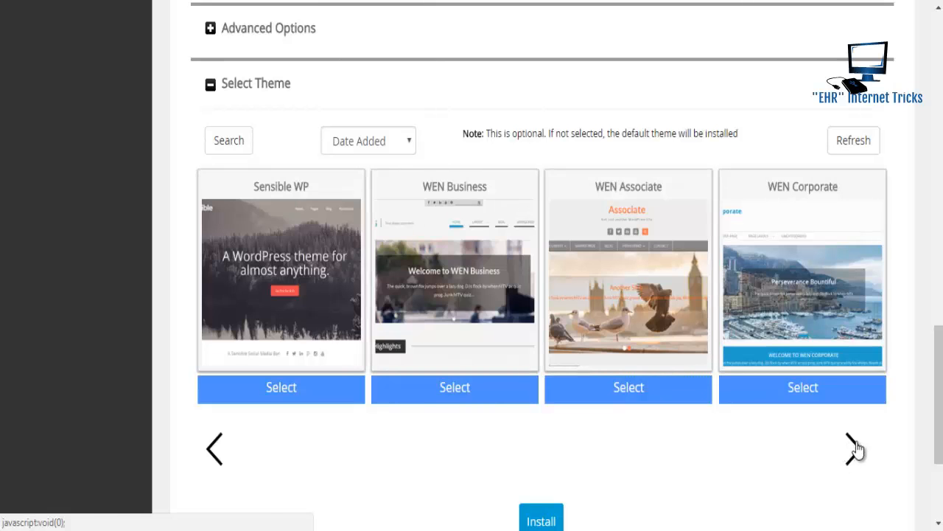
pyautogui.click(853, 447)
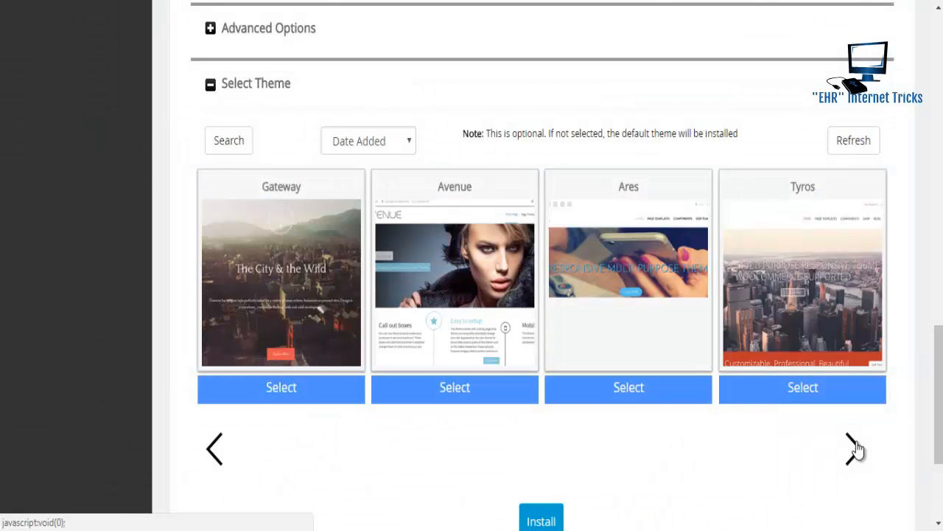
pyautogui.click(853, 447)
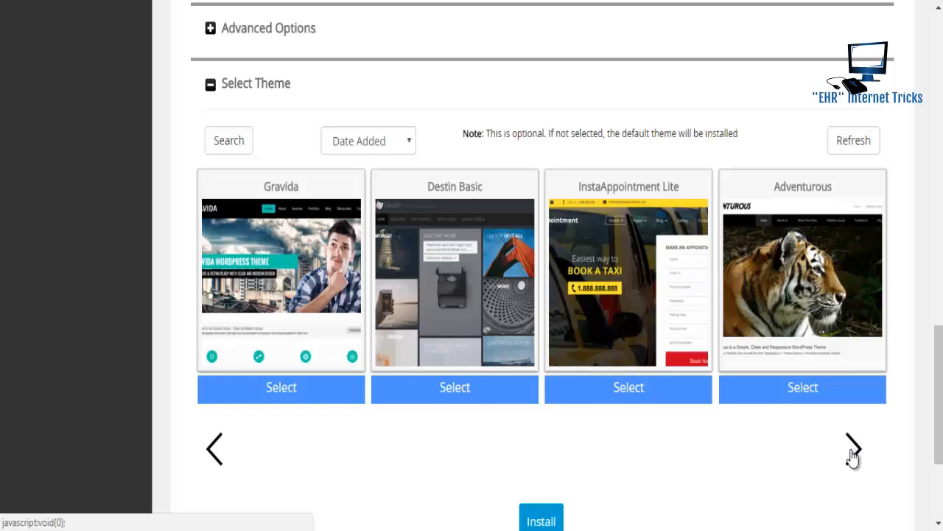
pyautogui.click(802, 396)
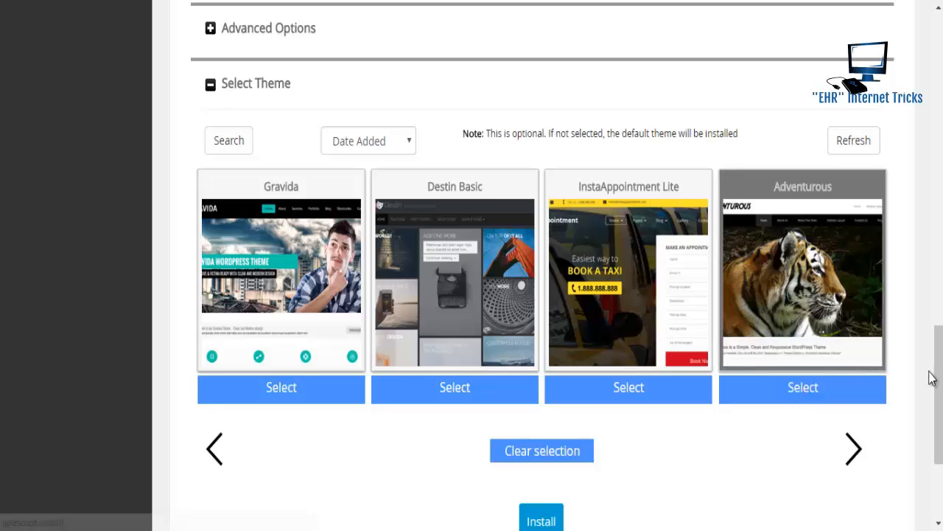
pyautogui.scroll(-1, 938, 390)
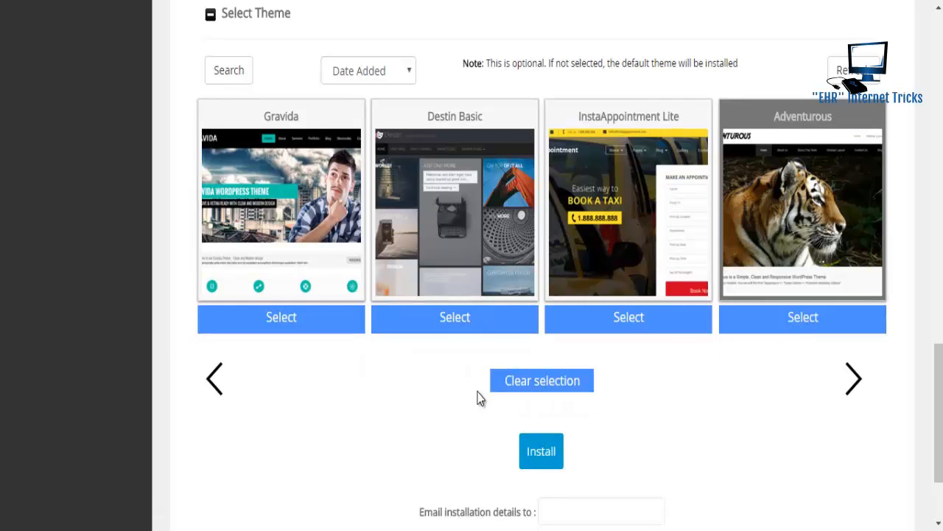
pyautogui.click(537, 457)
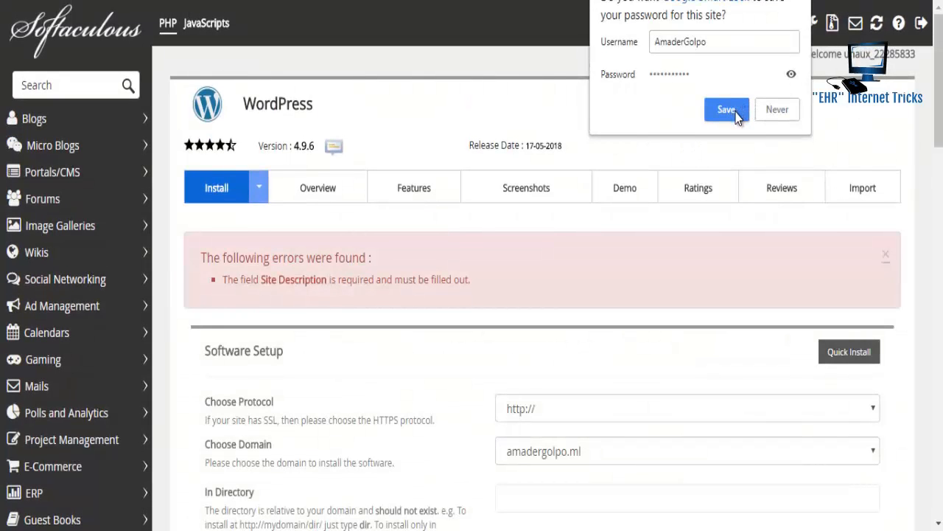
# - Save the login in Chrome and fill Site Description with 'Download Free HD Movies, HD Movies Maza'
pyautogui.click(738, 117)
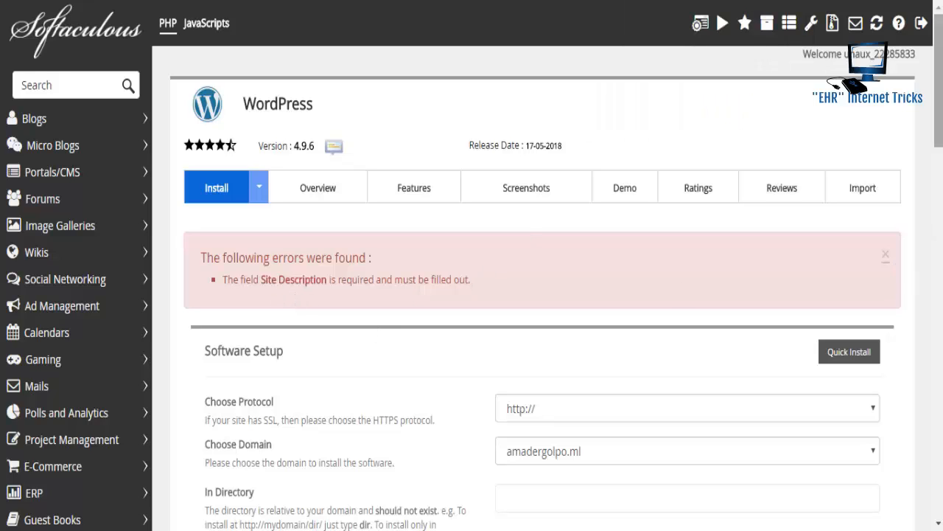
pyautogui.scroll(-8, 545, 295)
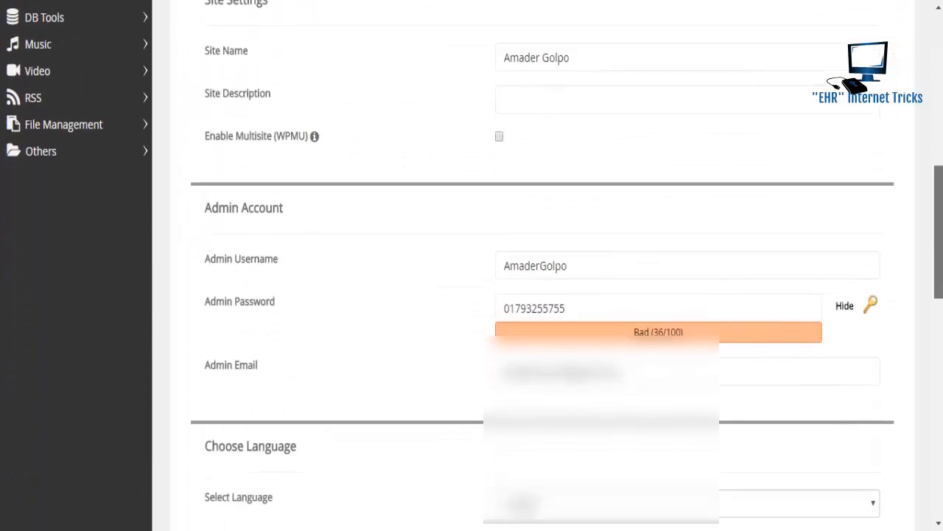
pyautogui.scroll(1, 699, 261)
pyautogui.click(697, 185)
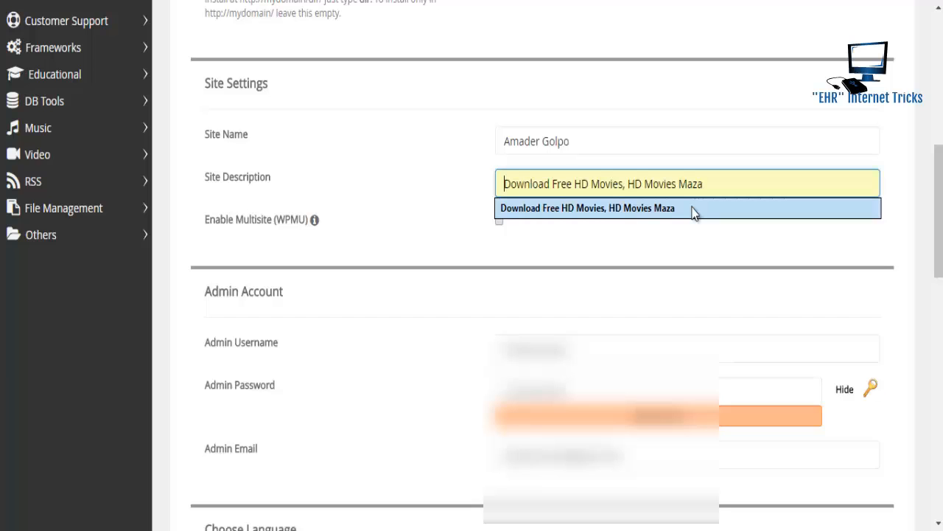
pyautogui.click(693, 208)
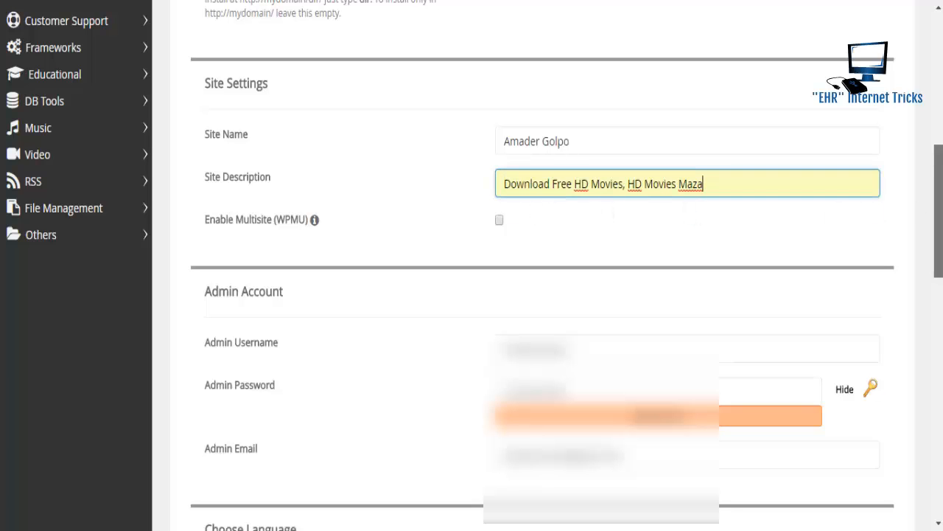
pyautogui.scroll(-9, 542, 295)
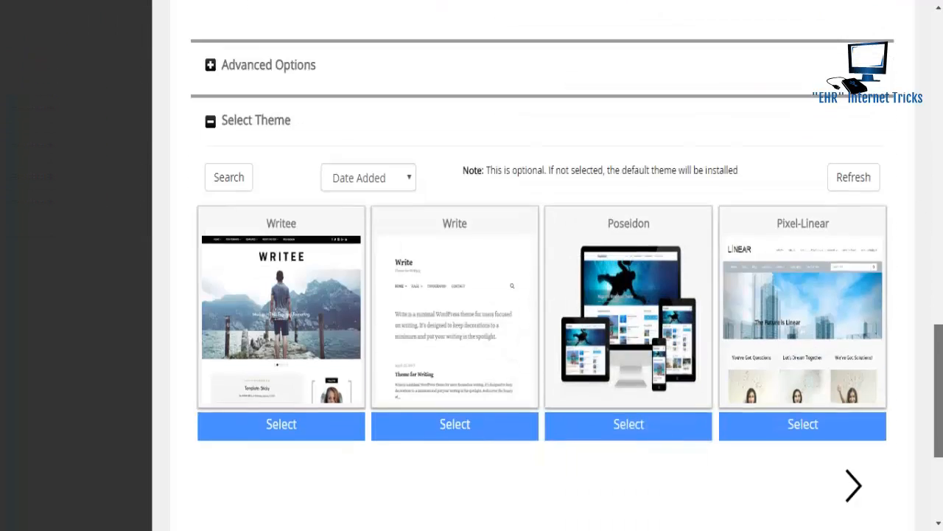
# - Select the Poseidon theme and install WordPress on amadergolpo.ml
pyautogui.scroll(-2, 491, 480)
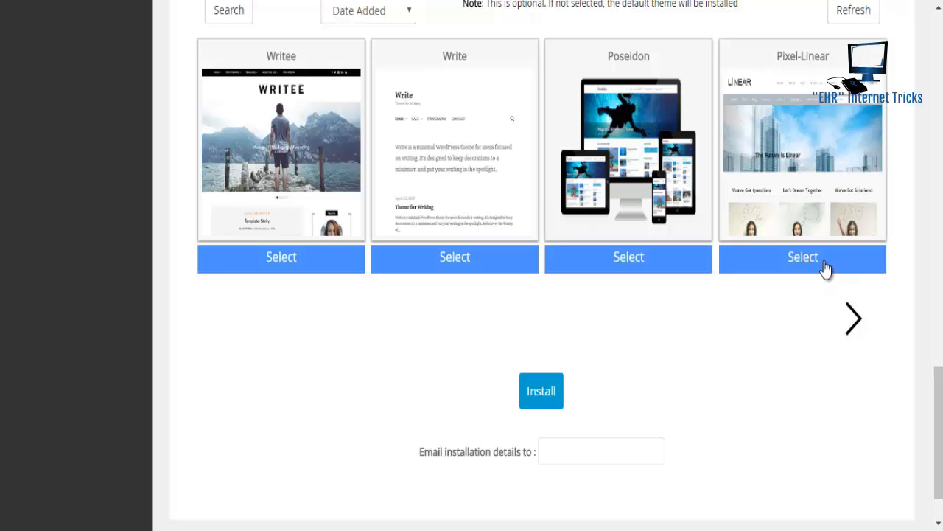
pyautogui.click(655, 264)
pyautogui.click(538, 391)
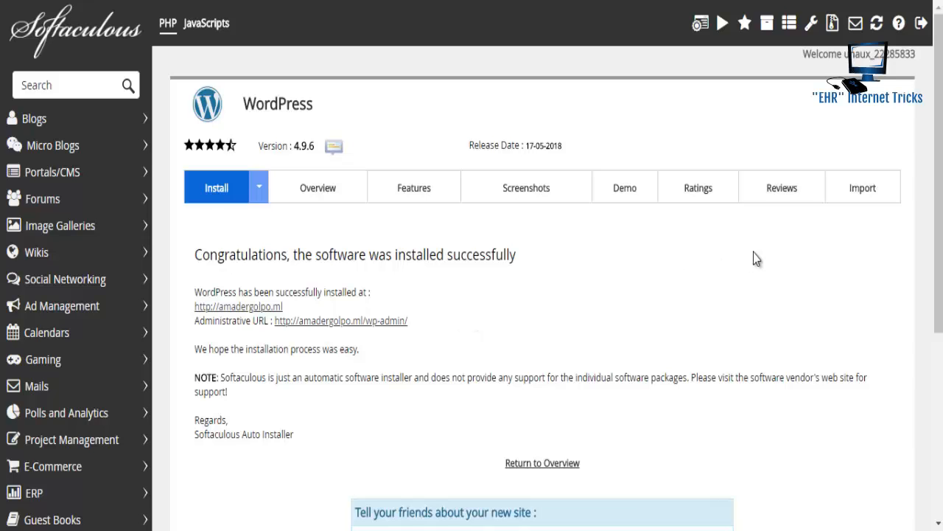
pyautogui.scroll(-3, 938, 192)
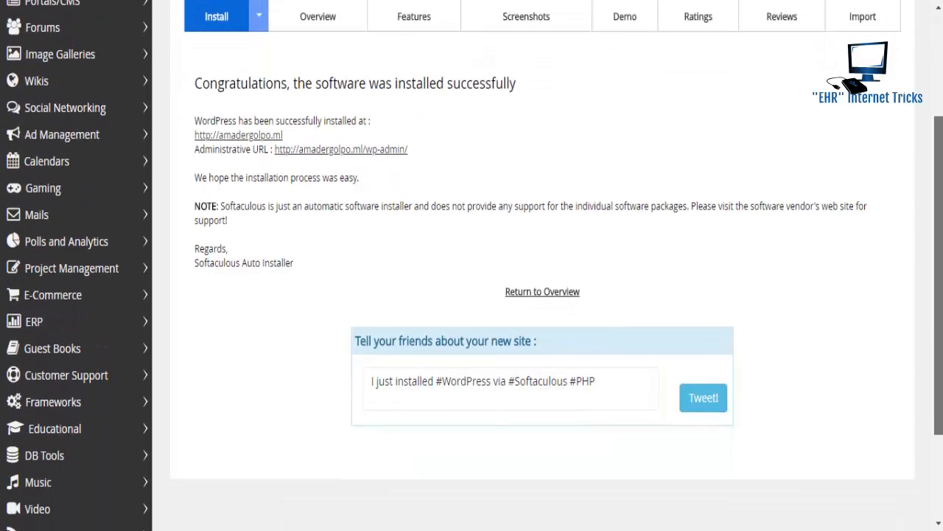
pyautogui.scroll(2, 939, 192)
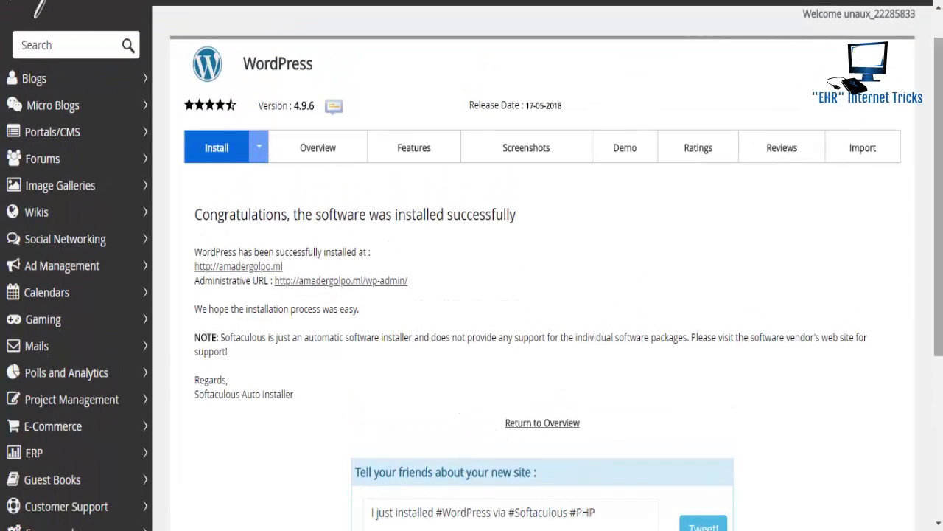
pyautogui.scroll(1, 938, 192)
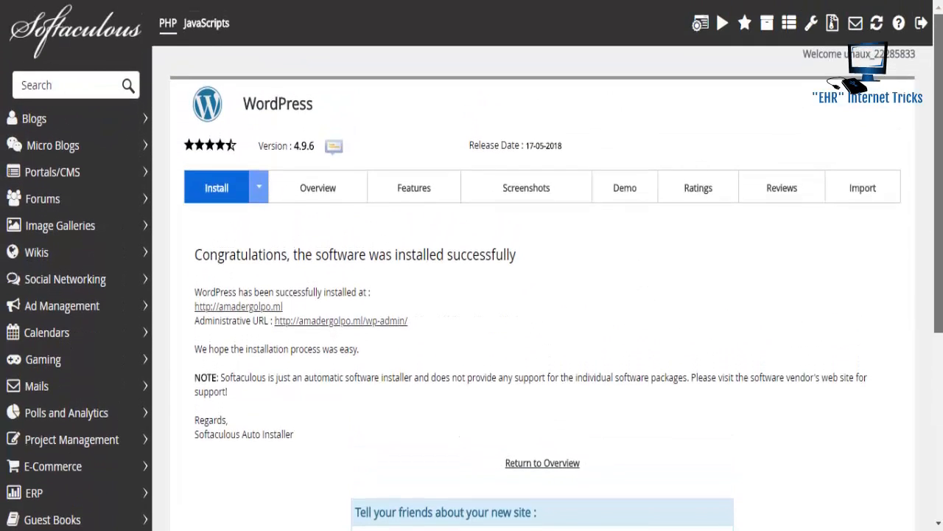
pyautogui.click(324, 320)
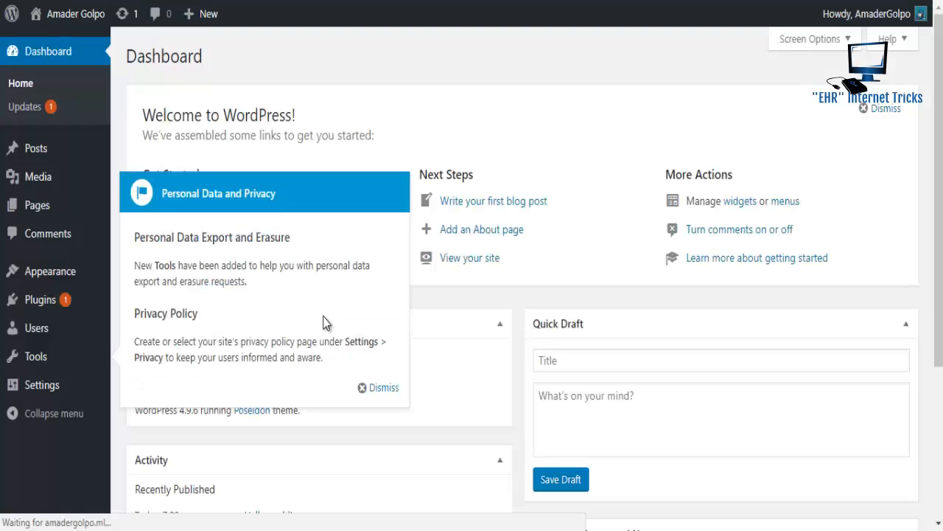
# - Dismiss the Personal Data and Privacy notice on the Amader Golpo dashboard
pyautogui.click(363, 388)
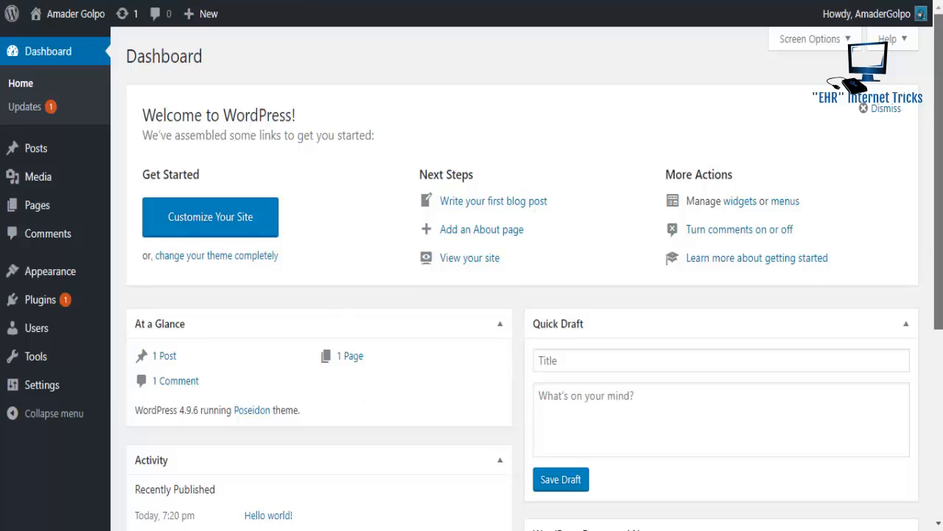
pyautogui.scroll(-1, 535, 273)
pyautogui.scroll(1, 535, 273)
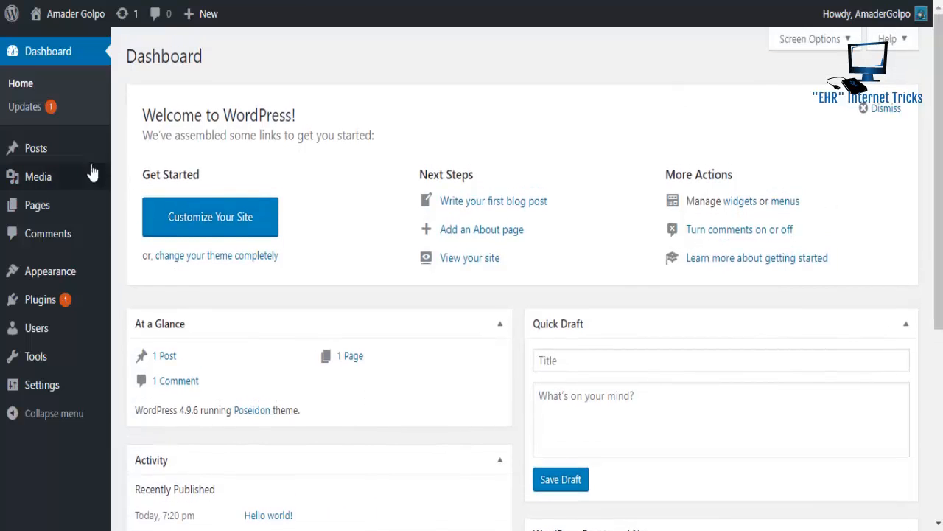
pyautogui.moveTo(64, 151)
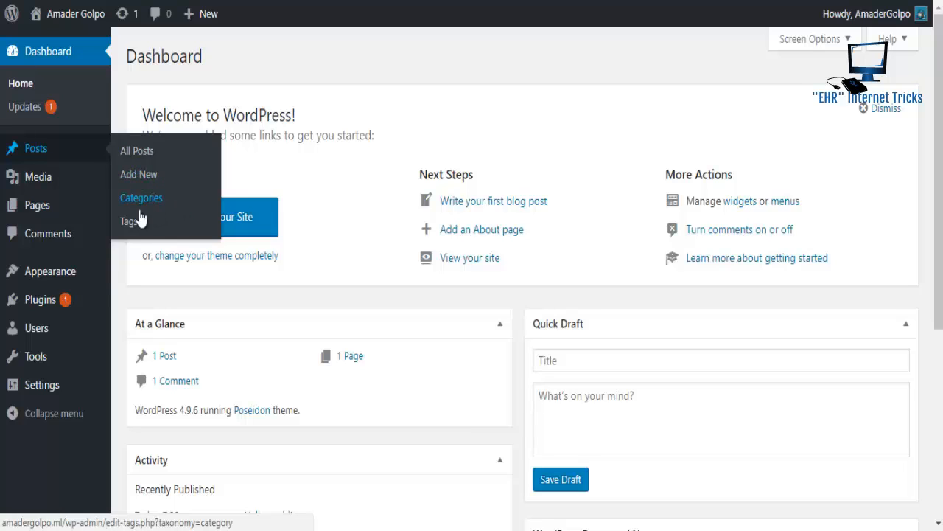
pyautogui.moveTo(78, 186)
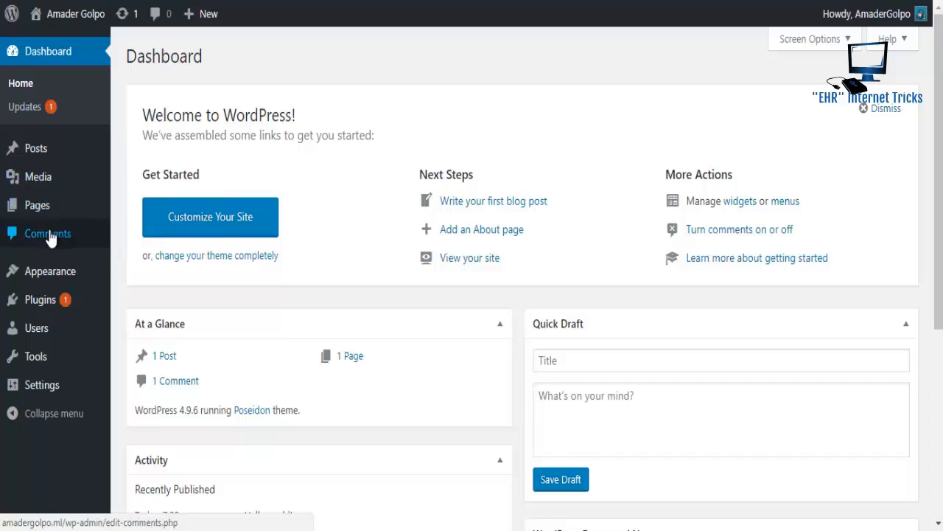
pyautogui.moveTo(49, 274)
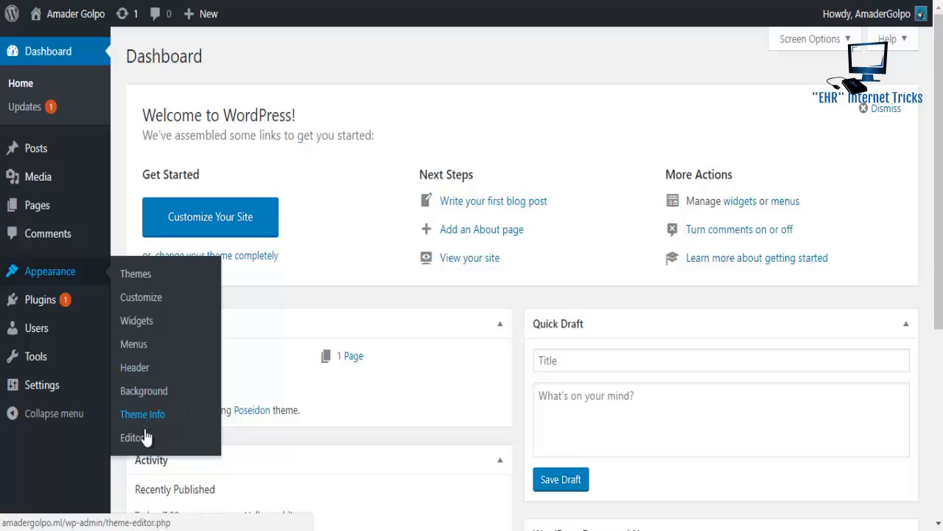
pyautogui.moveTo(89, 308)
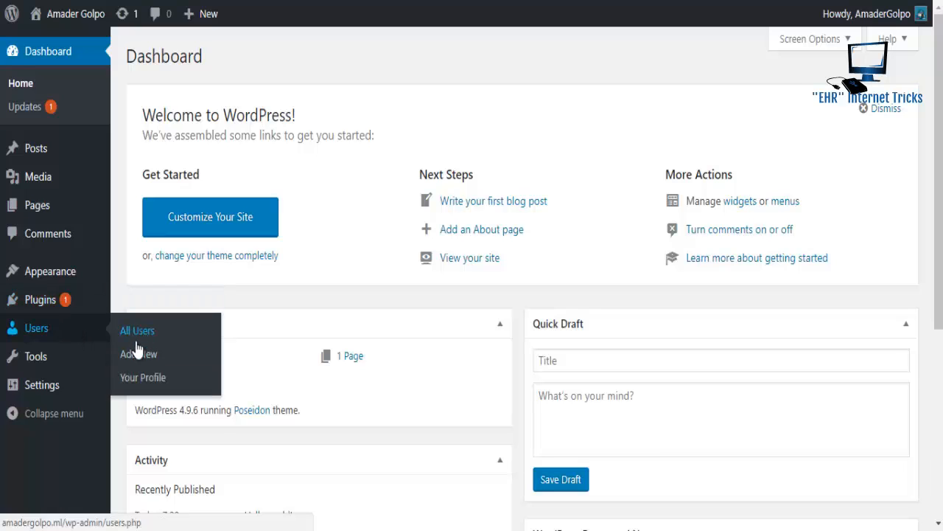
pyautogui.moveTo(61, 367)
pyautogui.moveTo(67, 385)
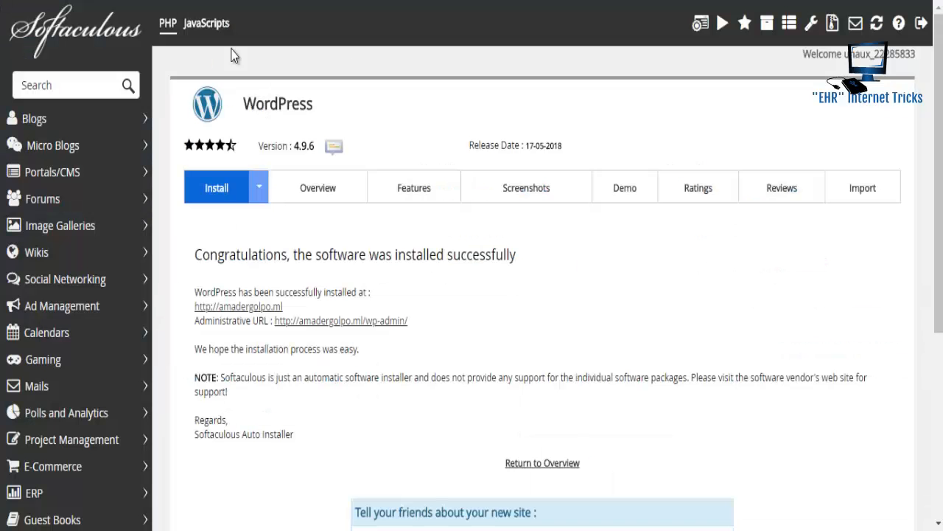
pyautogui.click(221, 307)
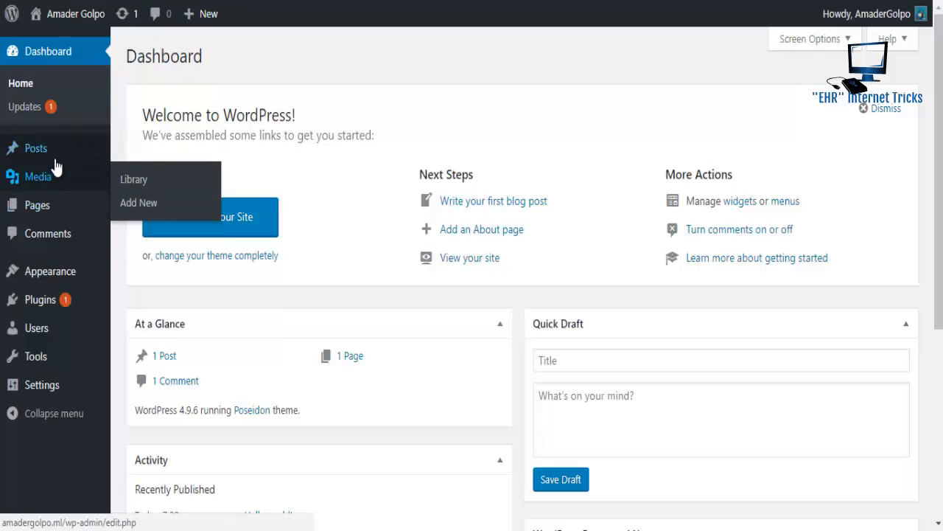
pyautogui.moveTo(70, 153)
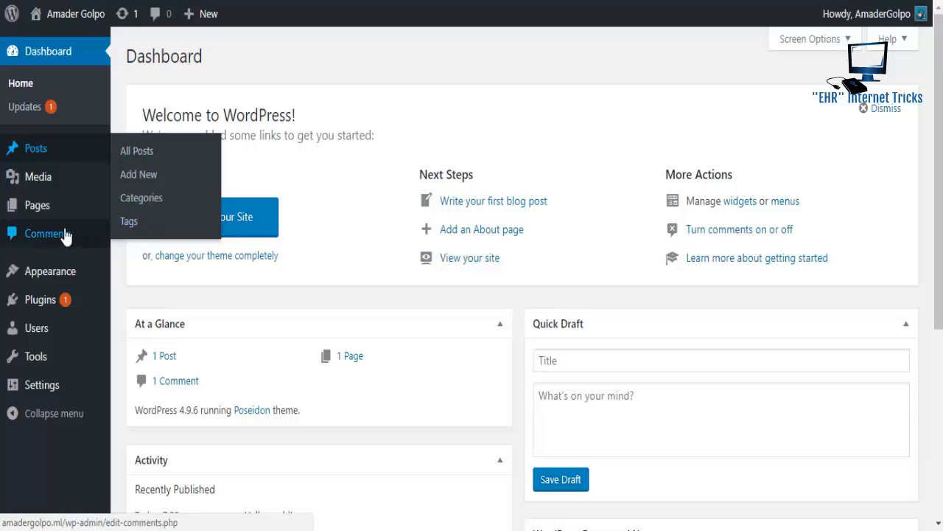
pyautogui.moveTo(63, 217)
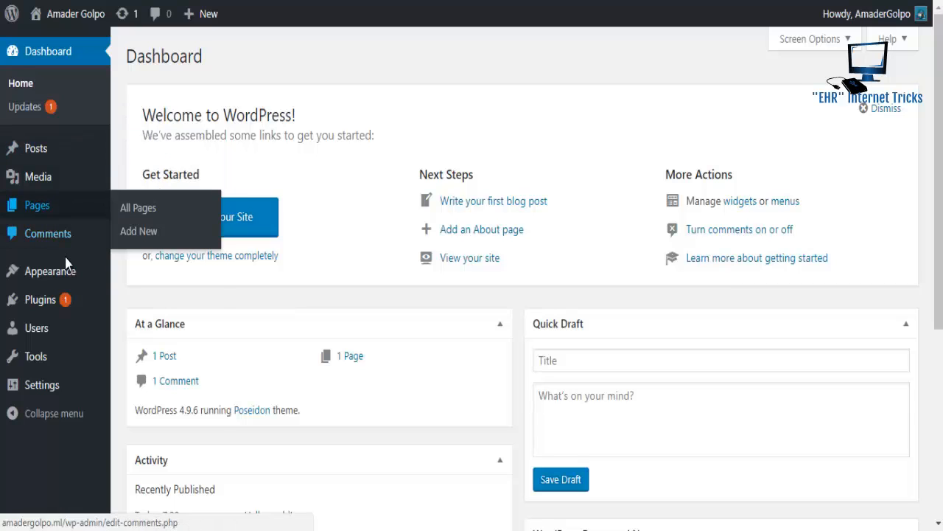
pyautogui.moveTo(65, 273)
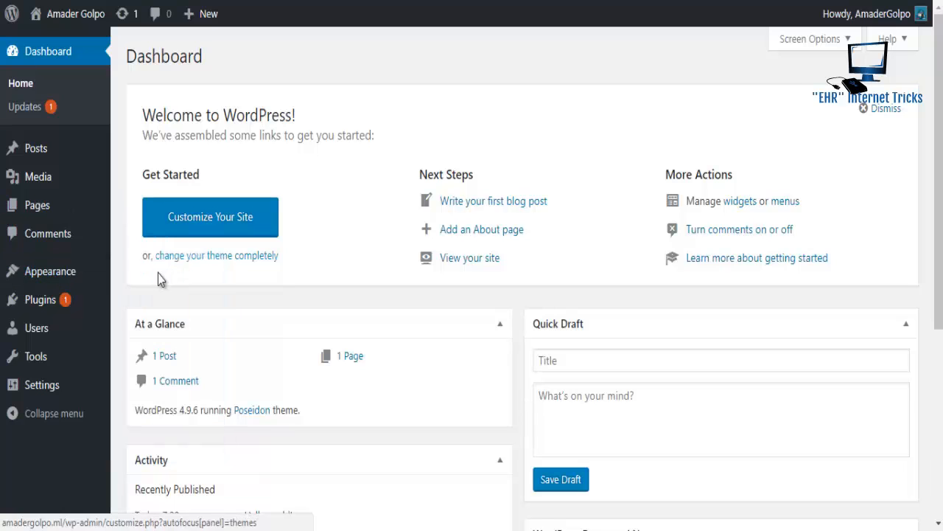
pyautogui.moveTo(103, 271)
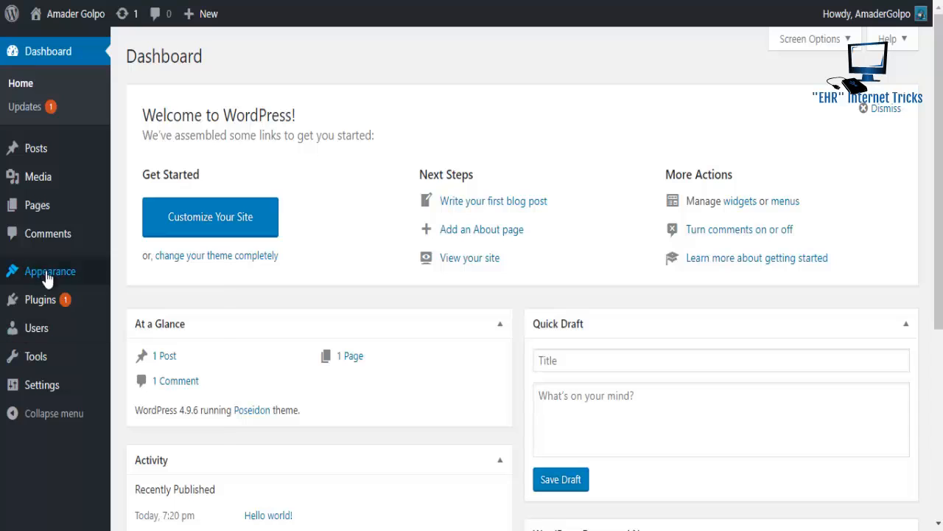
pyautogui.moveTo(74, 272)
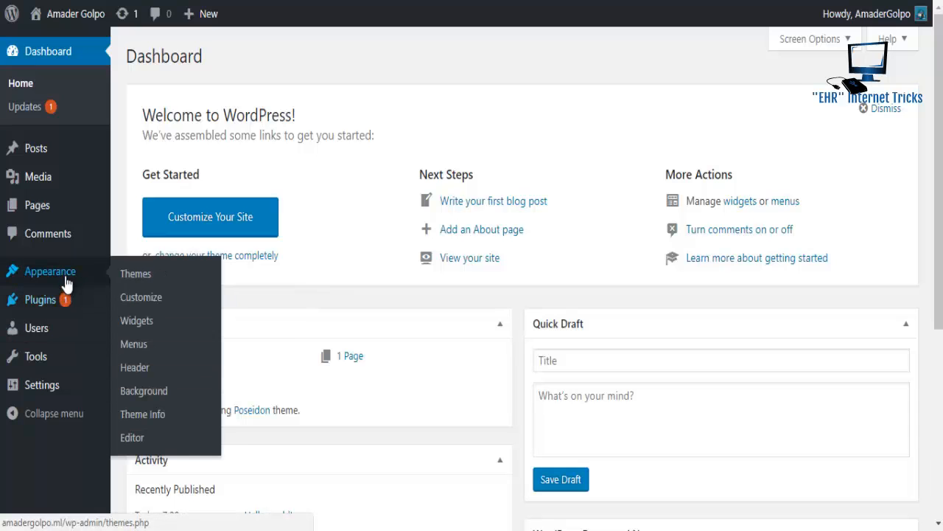
pyautogui.moveTo(66, 296)
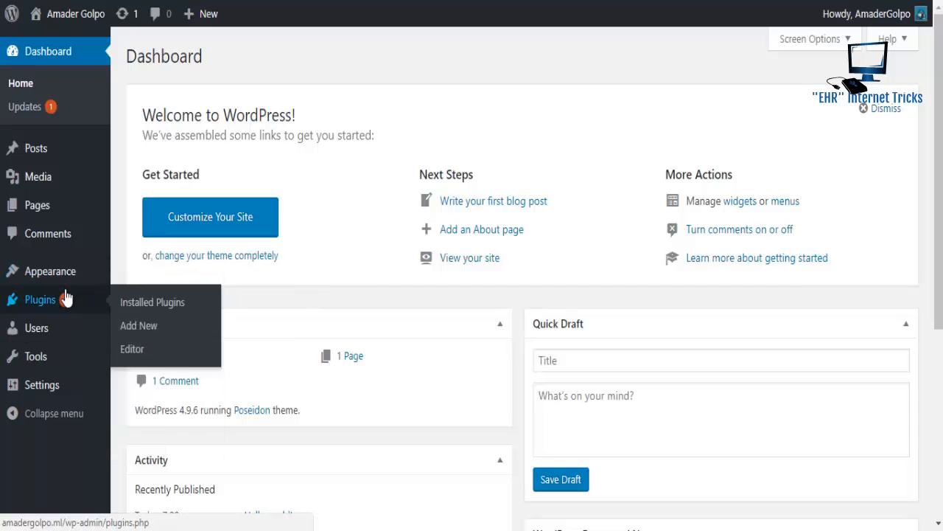